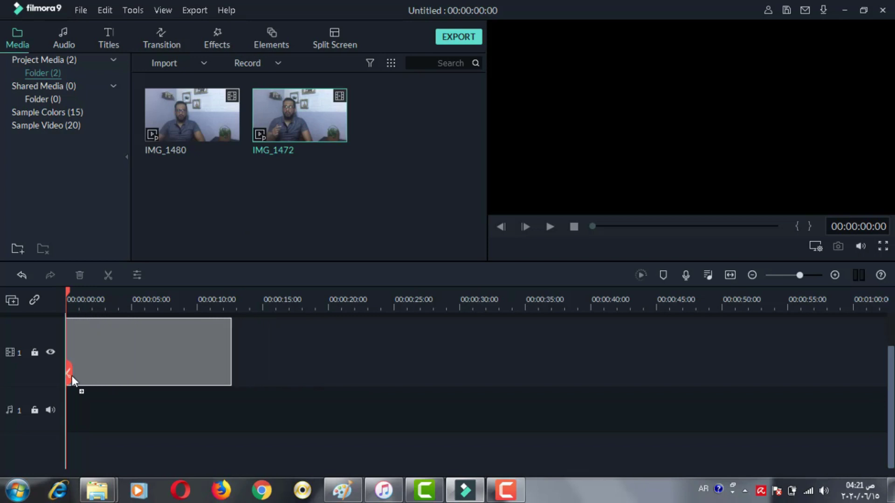
Place IMG_1472 at the start of video track 1 and IMG_1480 directly after it.
left_click(563, 275)
left_click_drag(206, 123, 239, 351)
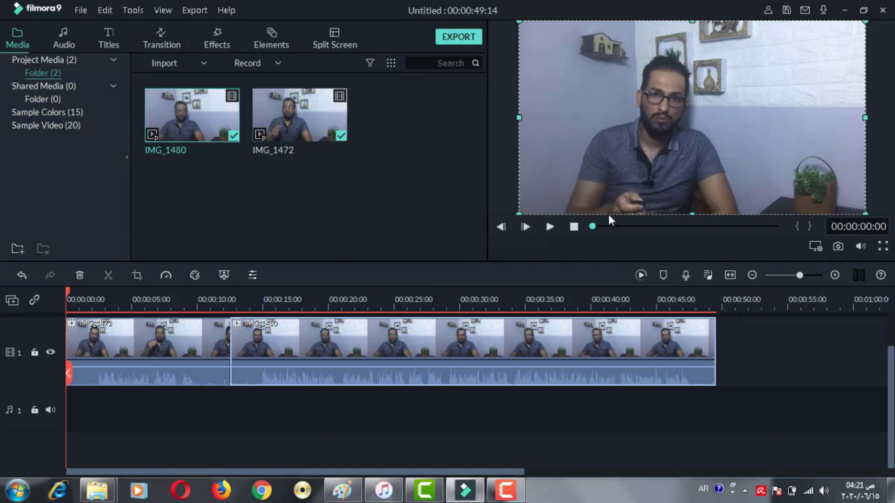
Split IMG_1472 at 00:00:03:03, before the speech begins, and delete the opening piece.
left_click(549, 227)
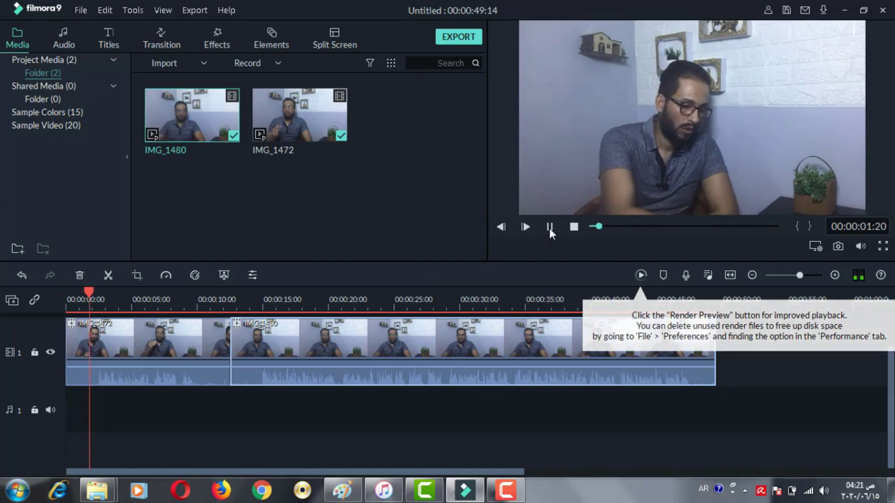
left_click(549, 227)
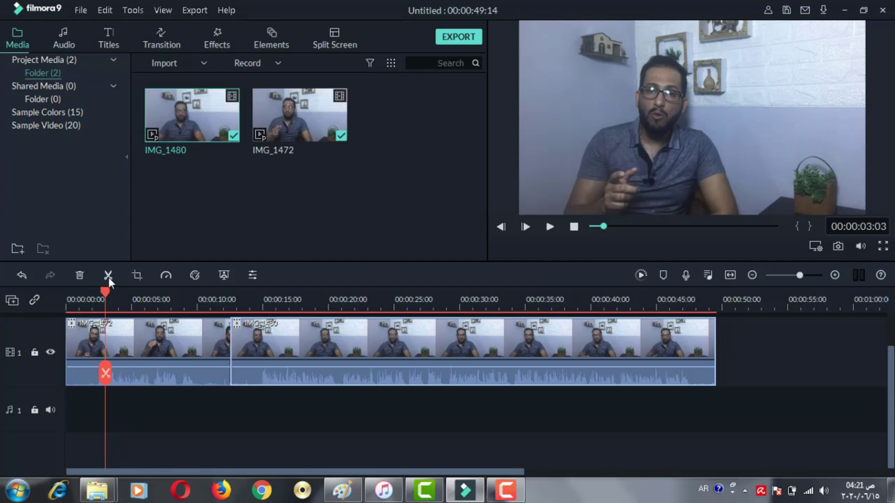
left_click(105, 372)
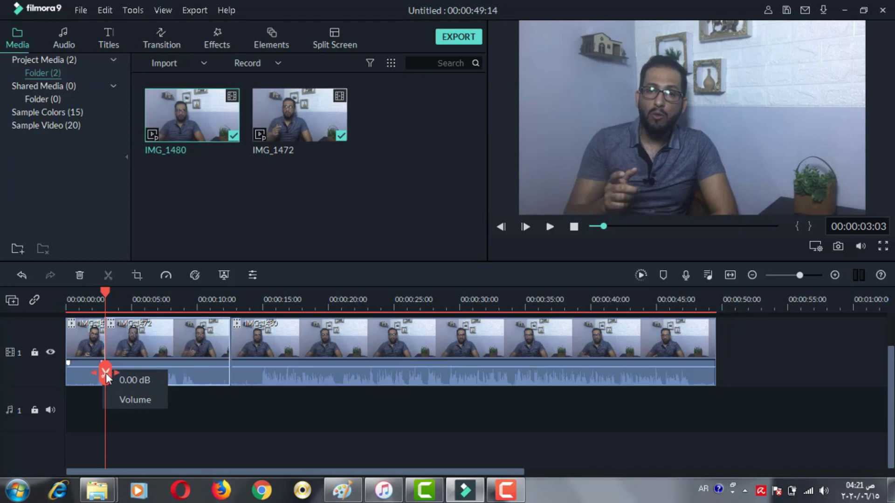
left_click(95, 340)
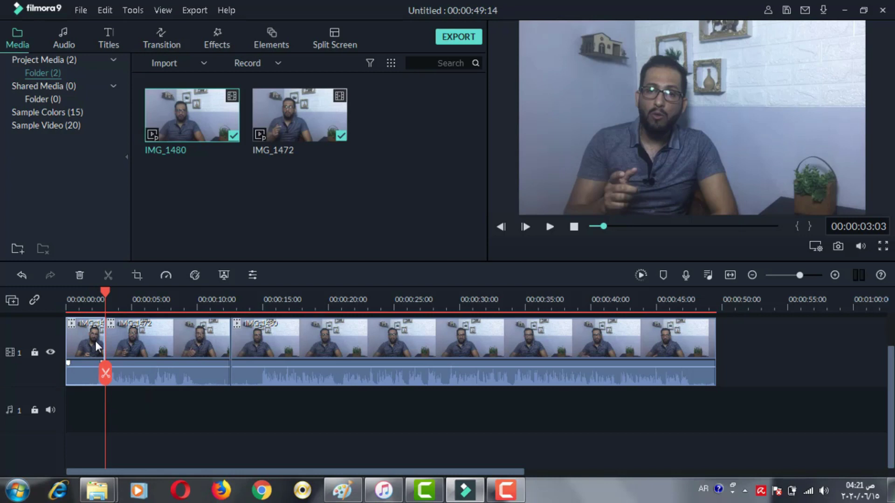
left_click(136, 337)
left_click(87, 340)
left_click(133, 344)
left_click(89, 340)
key("Delete")
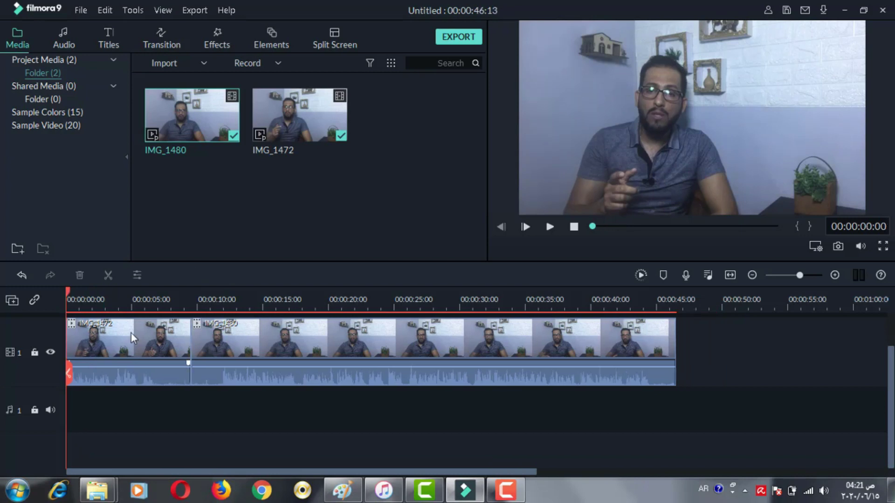
Find where the speech ends in IMG_1472, split the clip at 00:00:06:23 and delete the leftover end piece.
left_click(548, 231)
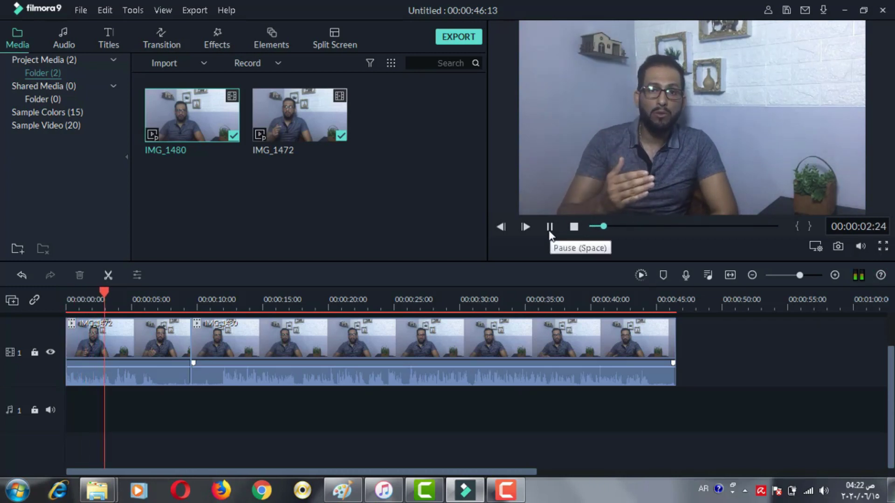
left_click(549, 231)
left_click_drag(111, 290, 171, 289)
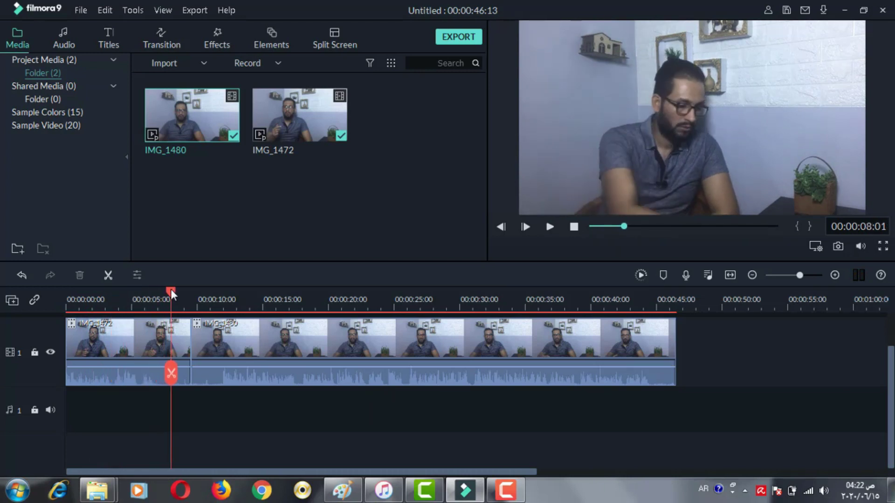
left_click(550, 227)
left_click(549, 227)
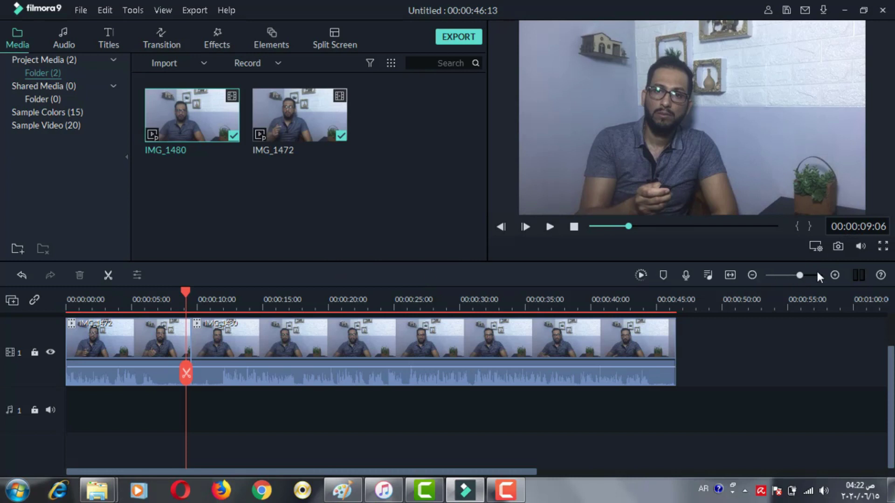
left_click(834, 274)
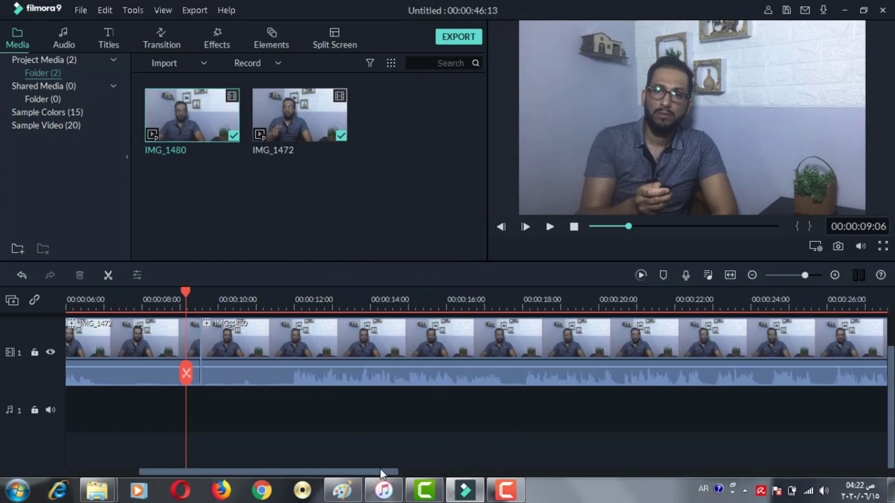
left_click_drag(368, 474, 326, 474)
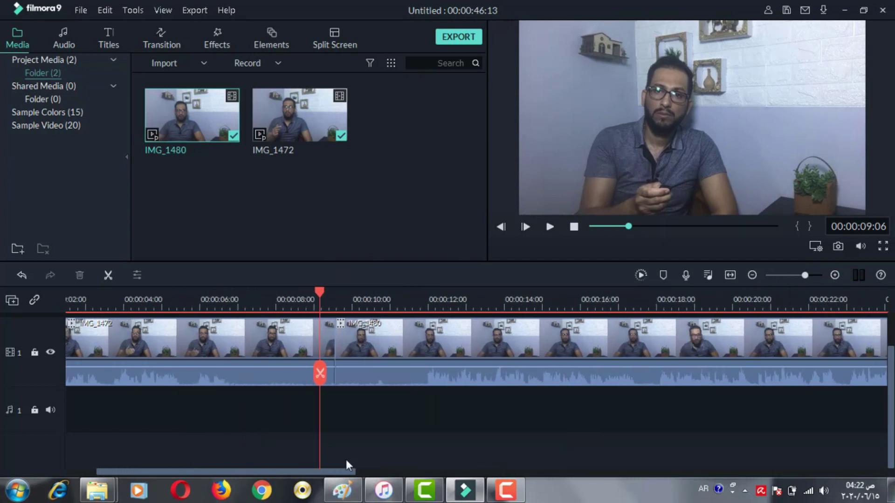
left_click_drag(319, 297, 235, 321)
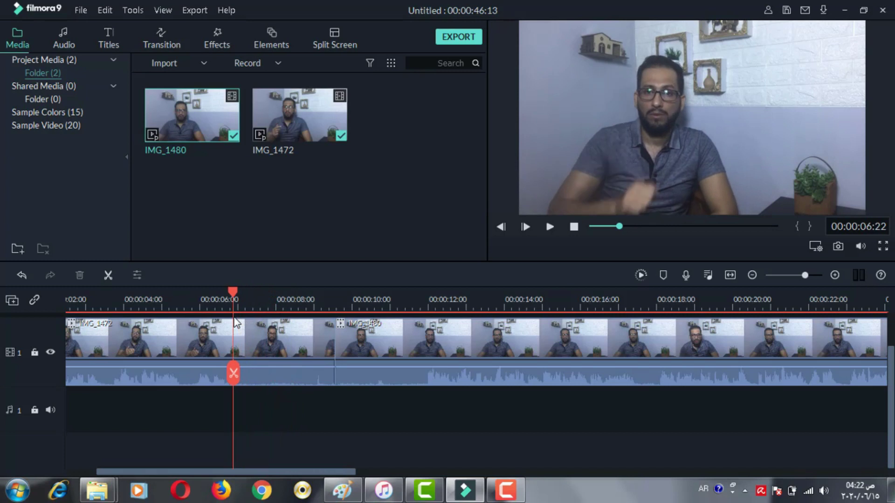
left_click(549, 227)
left_click(549, 227)
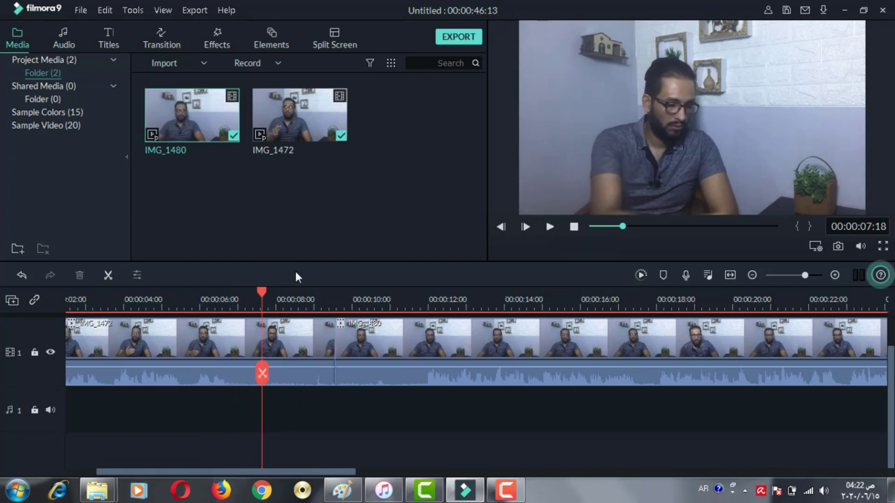
left_click(234, 302)
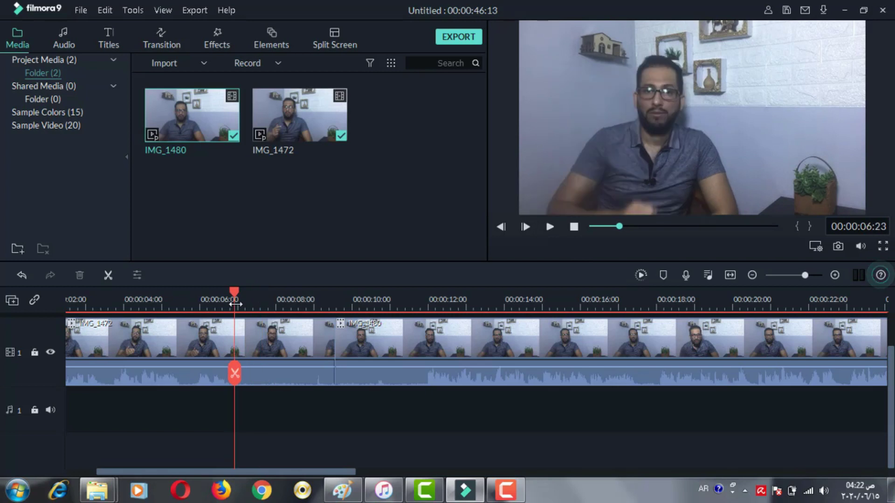
left_click(235, 372)
left_click(282, 348)
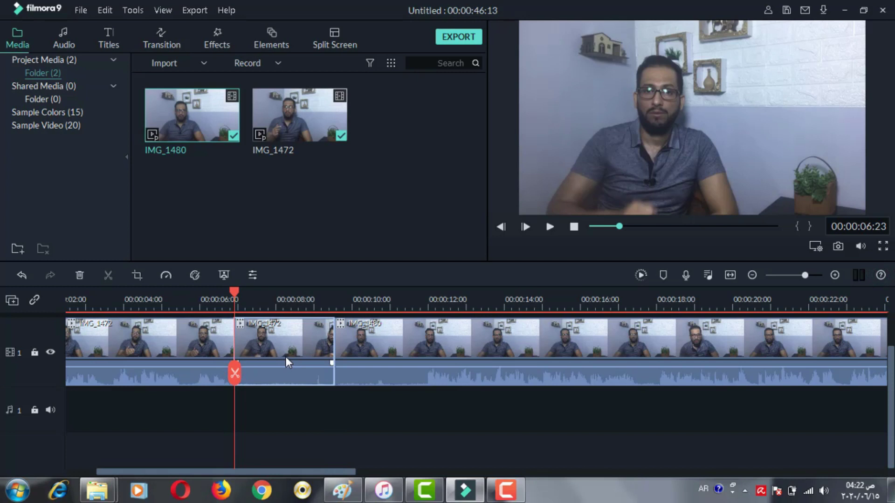
key("Delete")
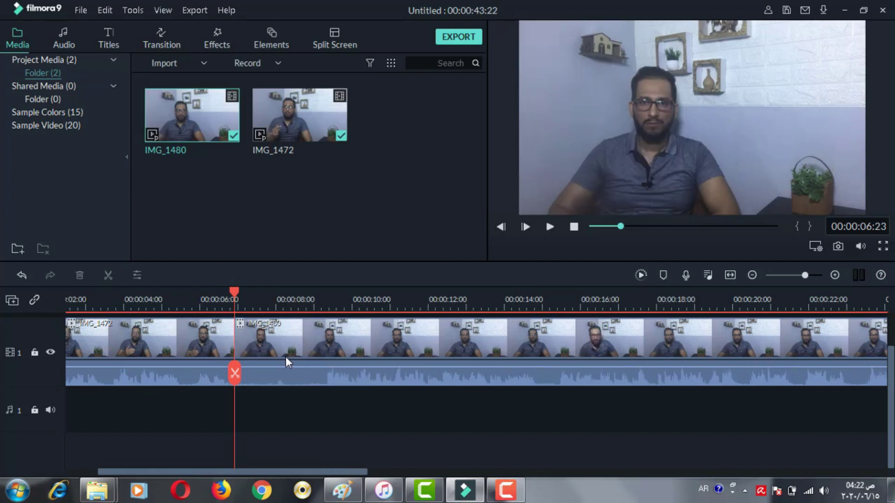
Find where the speech starts in IMG_1480, split the clip at 00:00:09:09 and delete its silent opening piece.
left_click(549, 227)
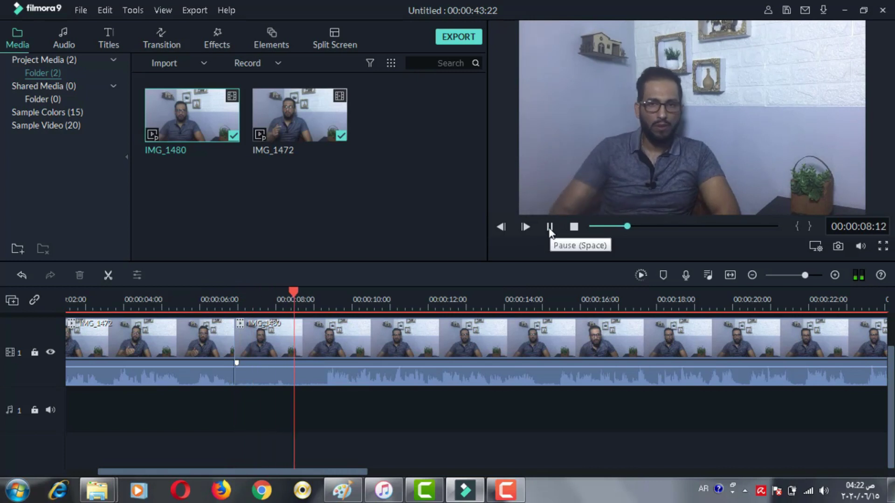
left_click(549, 226)
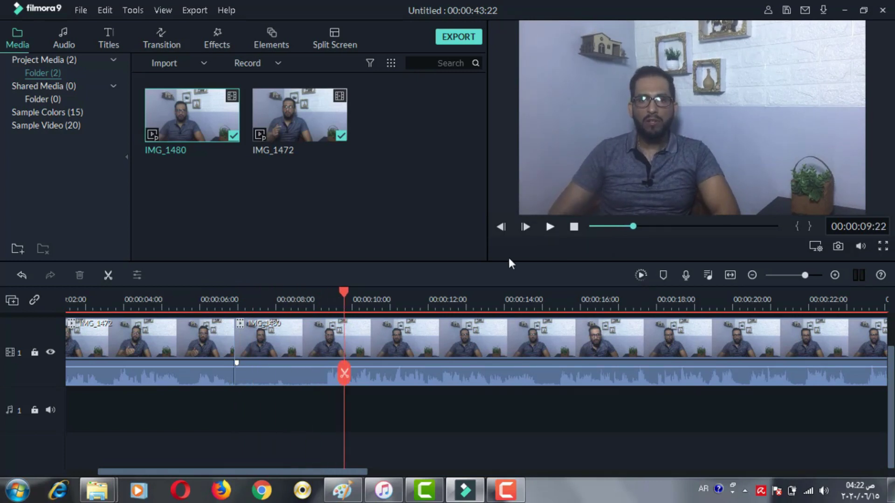
left_click_drag(345, 294, 328, 297)
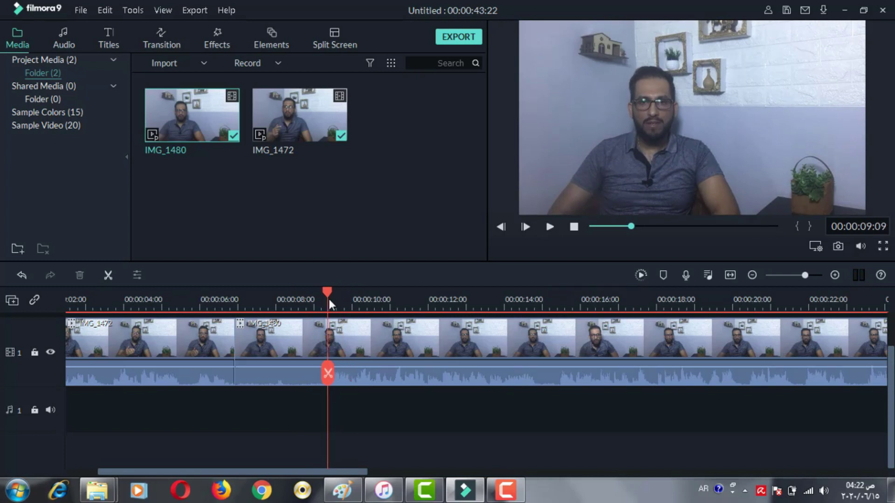
left_click(328, 375)
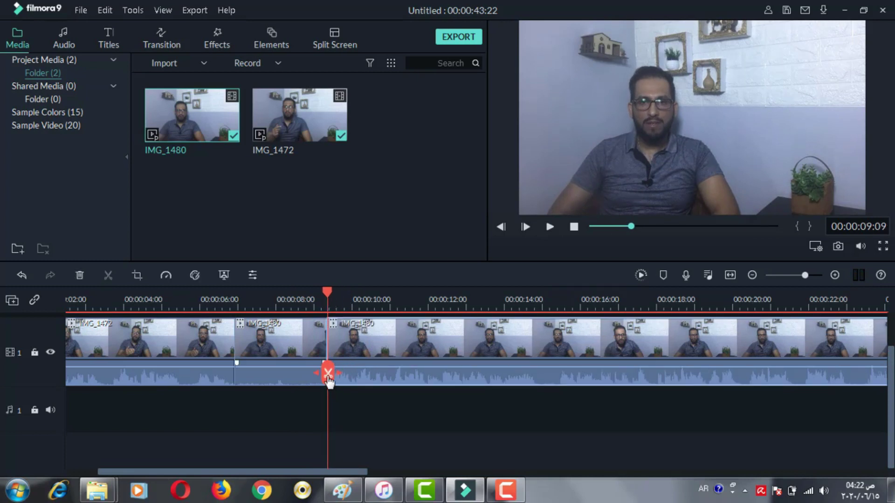
left_click(277, 336)
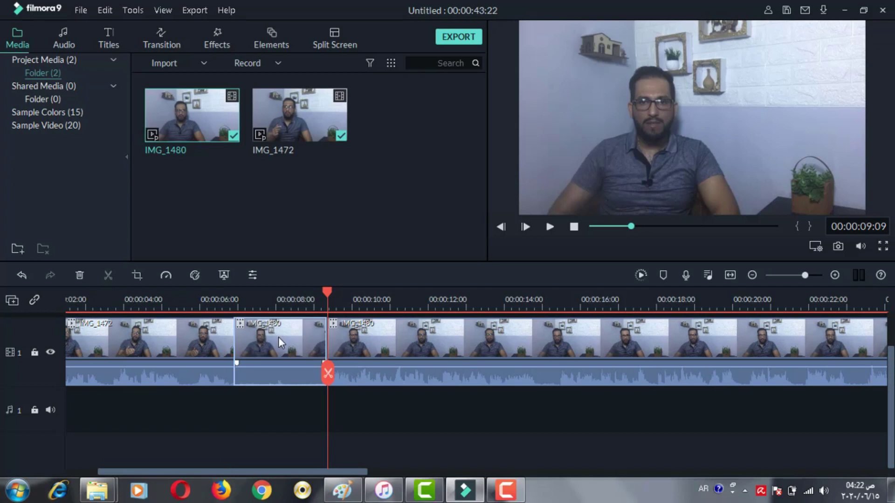
key("Delete")
Return the playhead to the start of the timeline and add three empty video tracks above video track 1.
left_click_drag(324, 472, 205, 477)
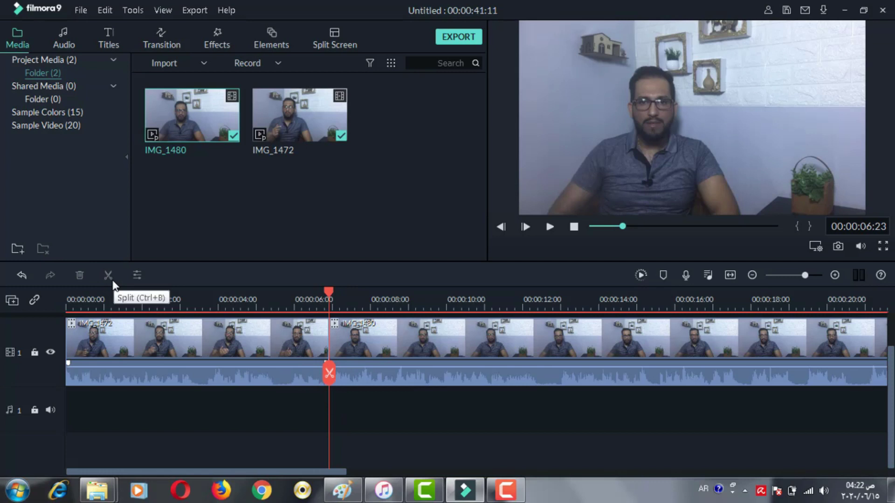
left_click_drag(328, 293, 60, 307)
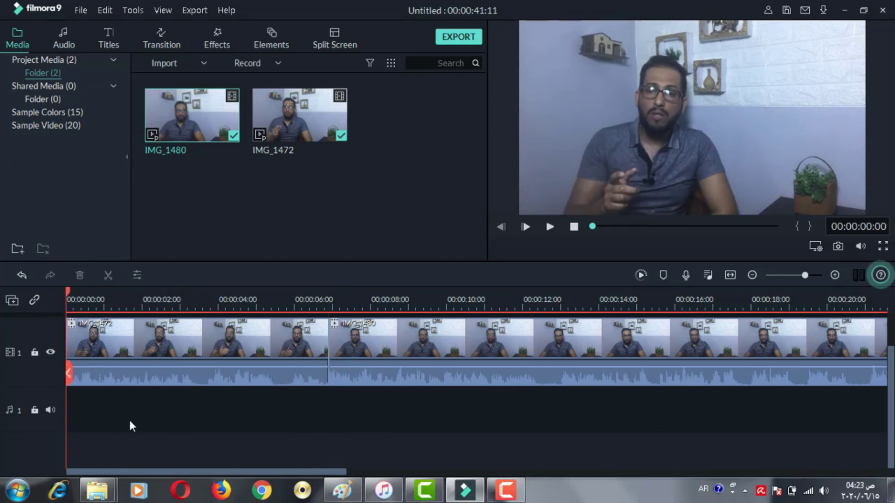
scroll(125, 401, "up", 2)
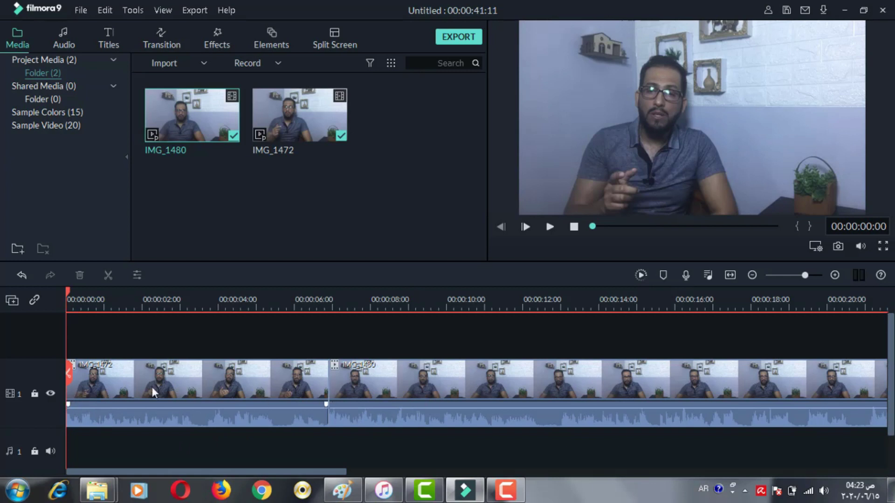
right_click(35, 379)
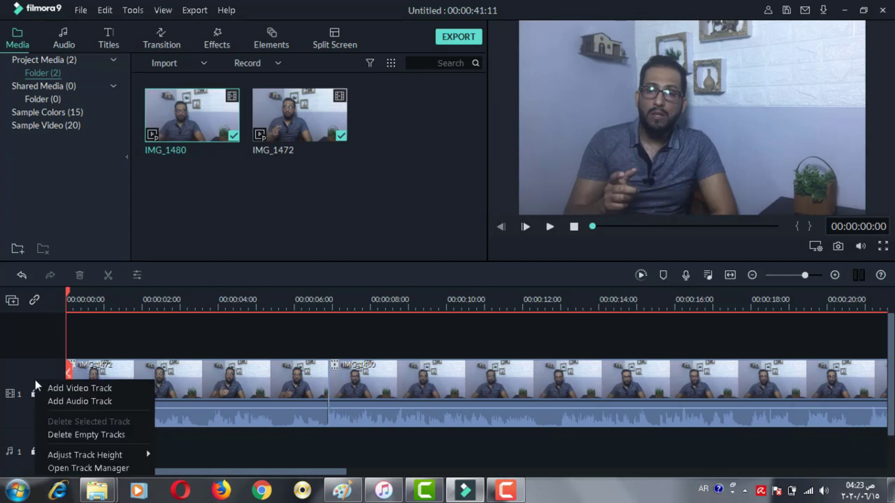
left_click(67, 389)
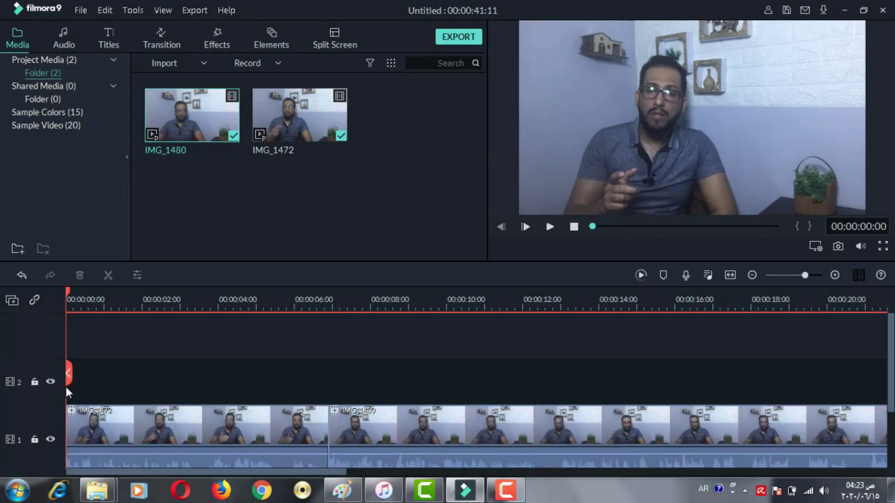
right_click(44, 422)
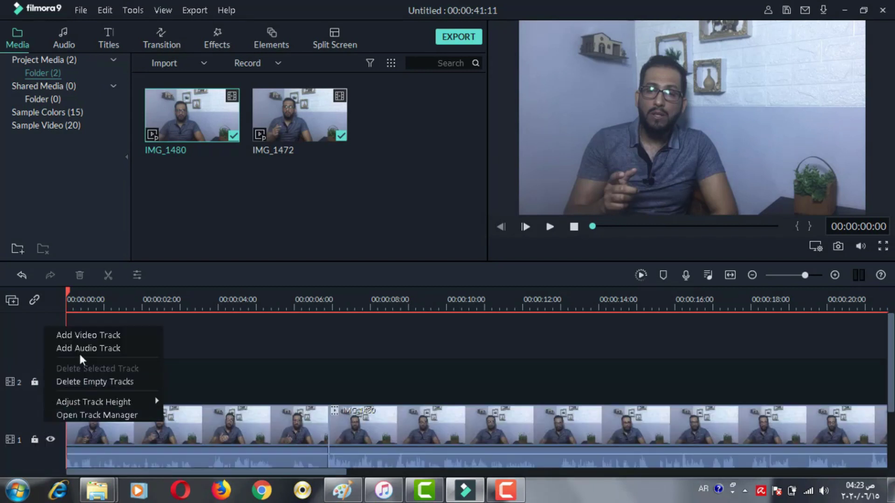
left_click(79, 335)
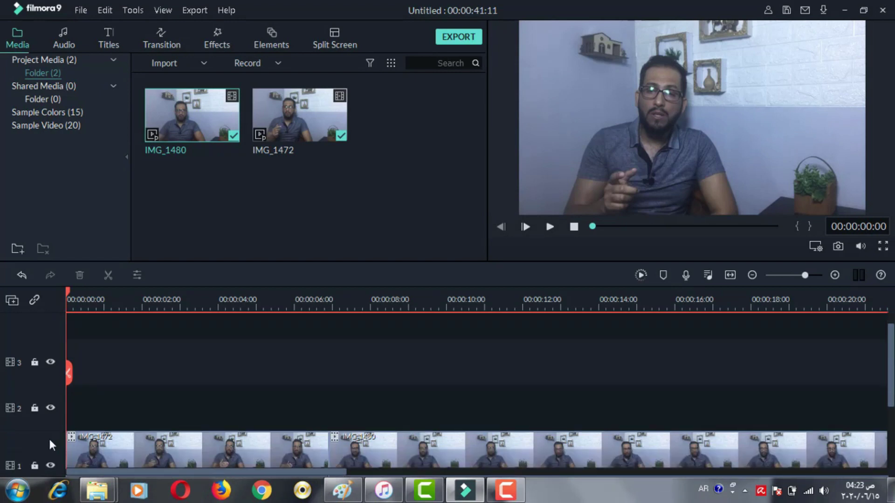
right_click(48, 438)
left_click(93, 355)
scroll(153, 415, "down", 3)
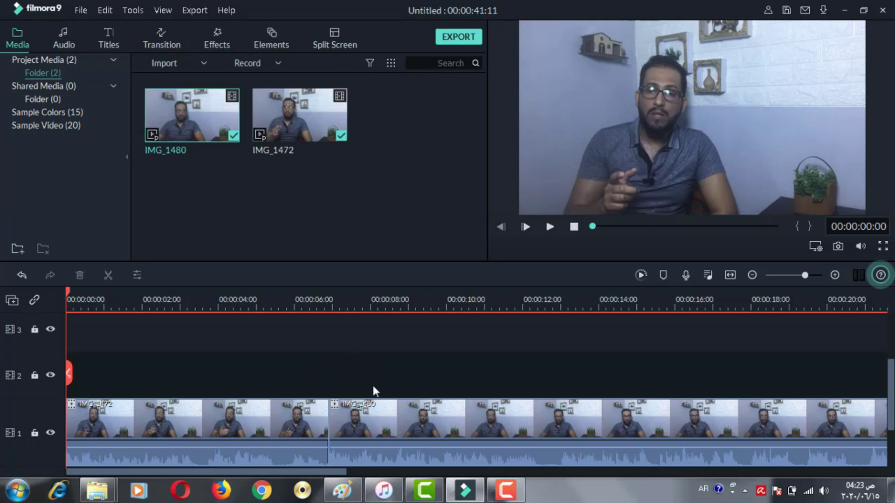
Play the timeline from 00:00:07:21 and stop at 00:00:10:22, where the speaker's name title belongs.
left_click(364, 304)
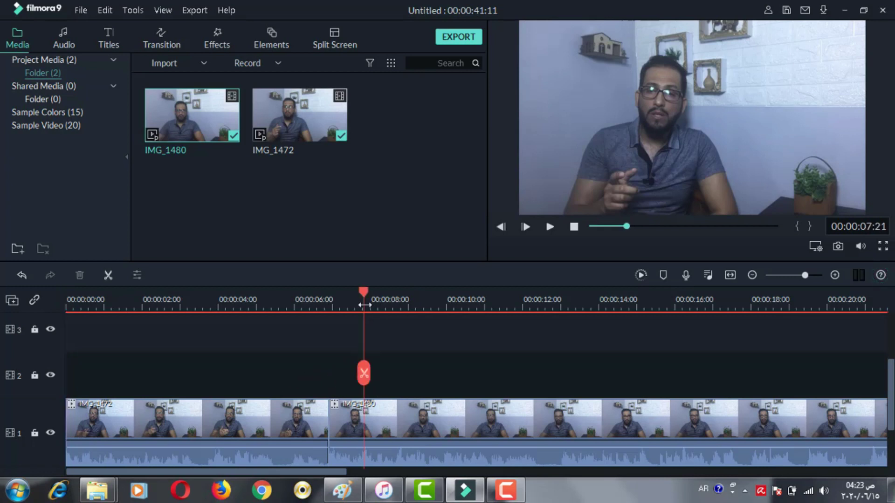
left_click(551, 226)
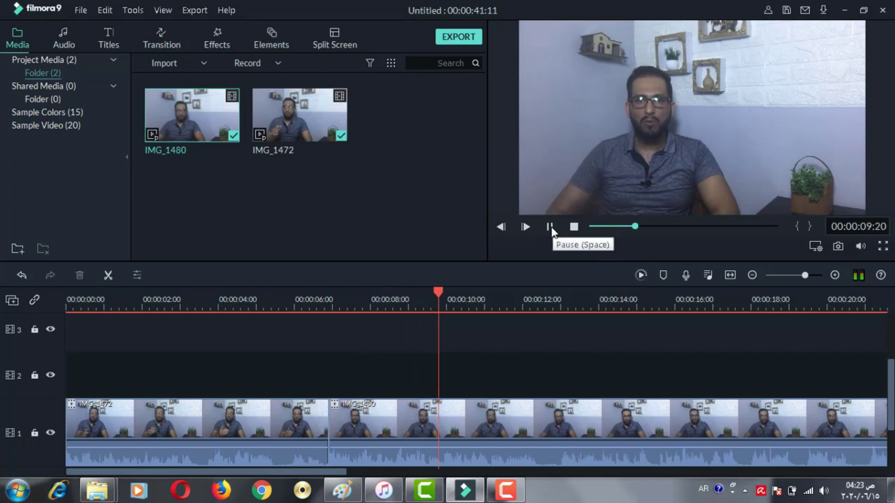
left_click(550, 227)
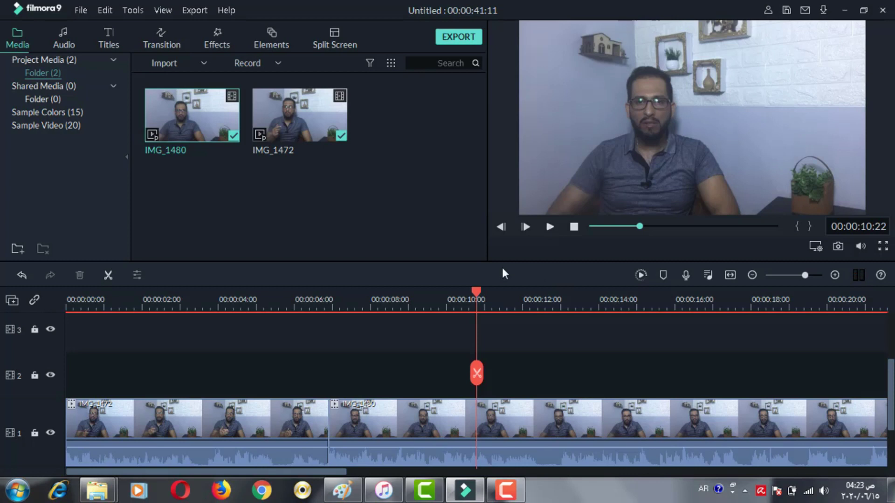
Preview the favorite title Lower Third 23 and place it on video track 2 at the playhead, above IMG_1480.
left_click(111, 43)
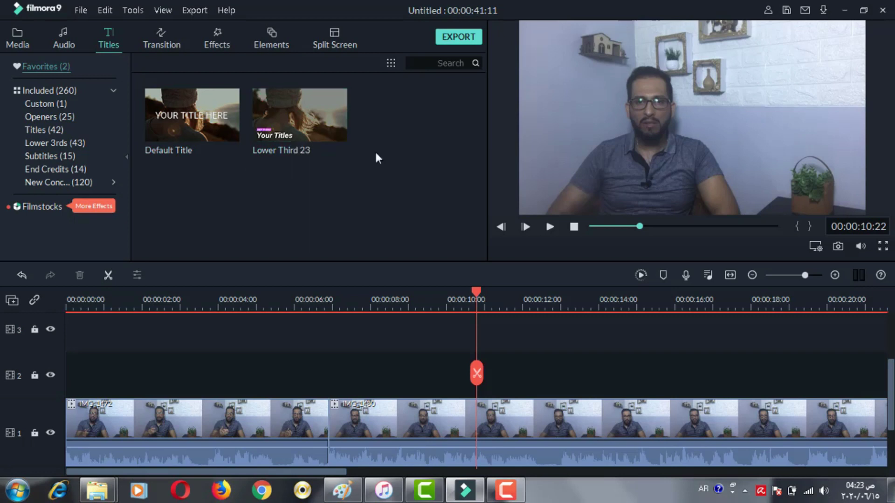
left_click(47, 90)
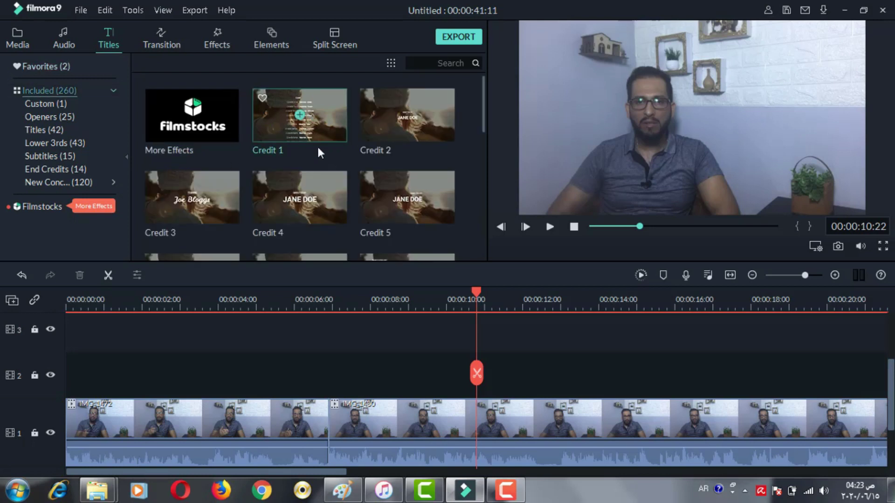
scroll(320, 152, "down", 20)
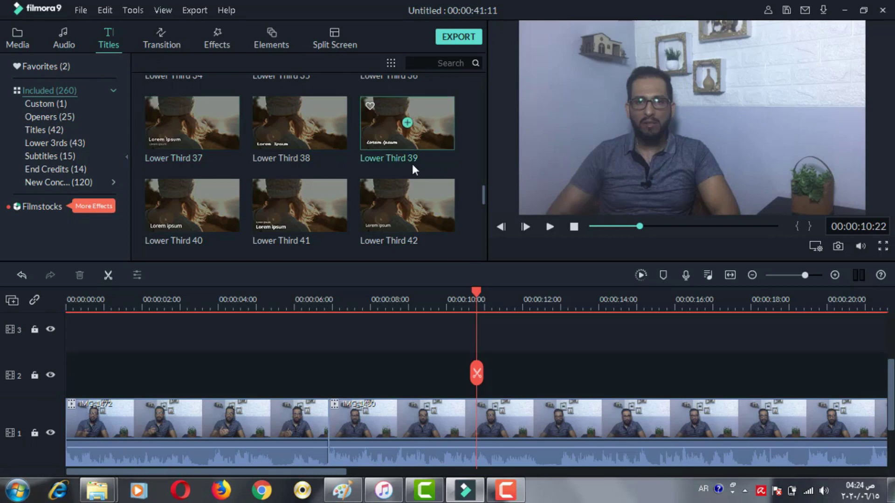
scroll(299, 144, "up", 20)
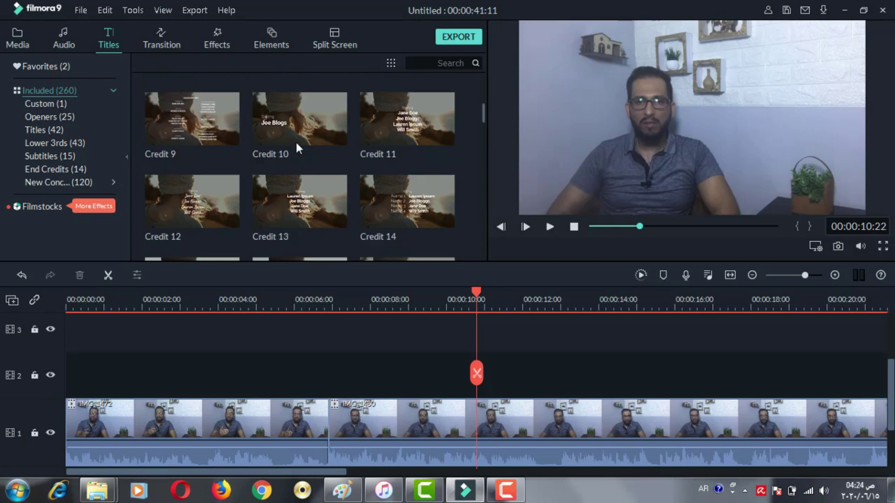
left_click(54, 66)
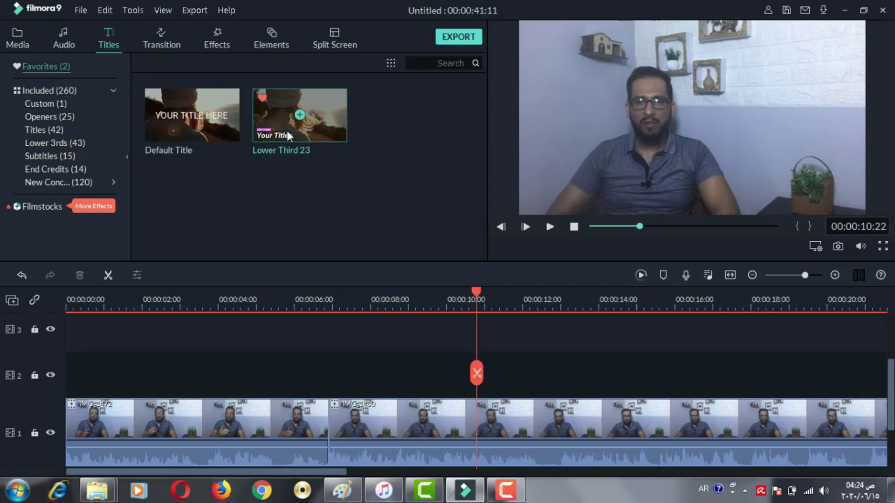
double_click(290, 132)
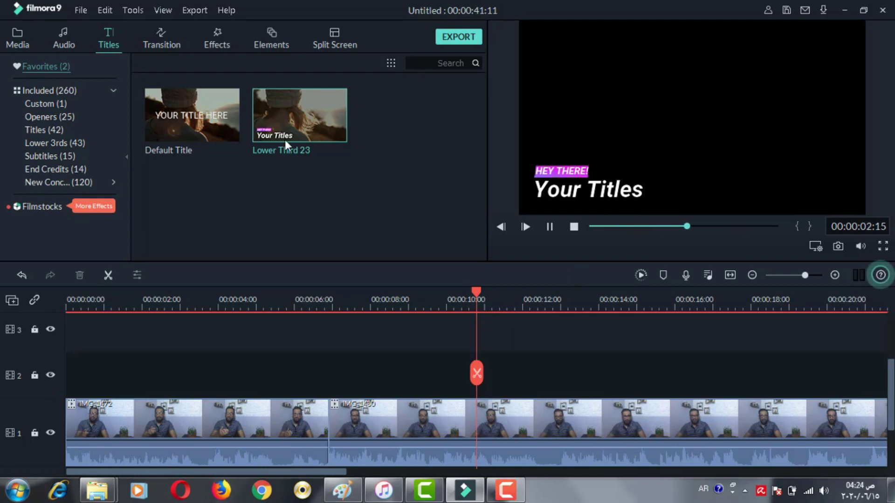
left_click_drag(288, 130, 482, 380)
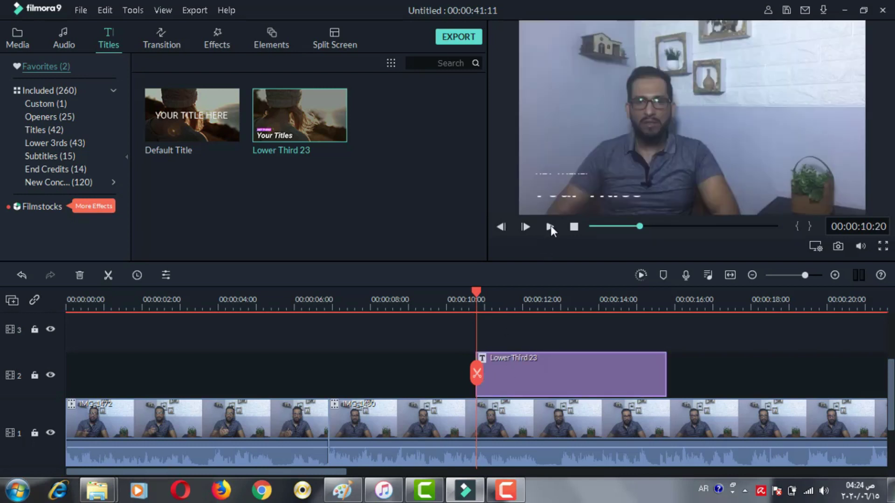
Replace the "Your Titles" line of Lower Third 23 with the speaker's title and name, and align it under the "HEY THERE!" label.
left_click(550, 223)
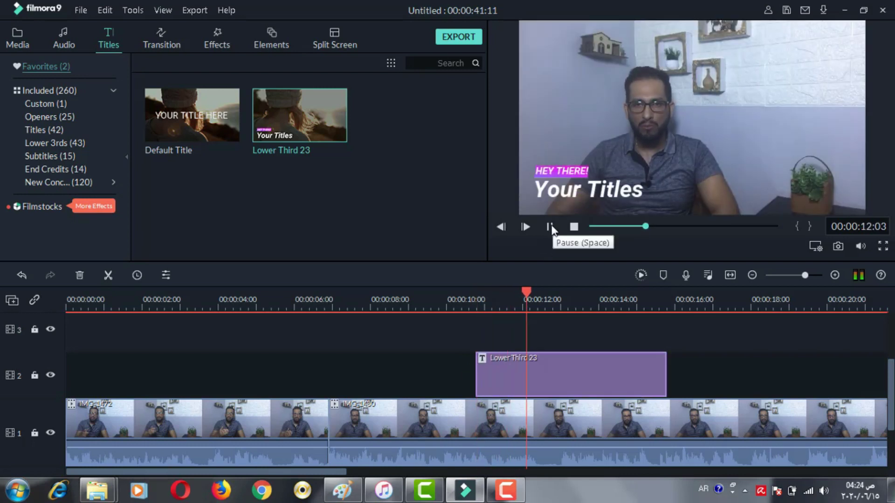
left_click(550, 227)
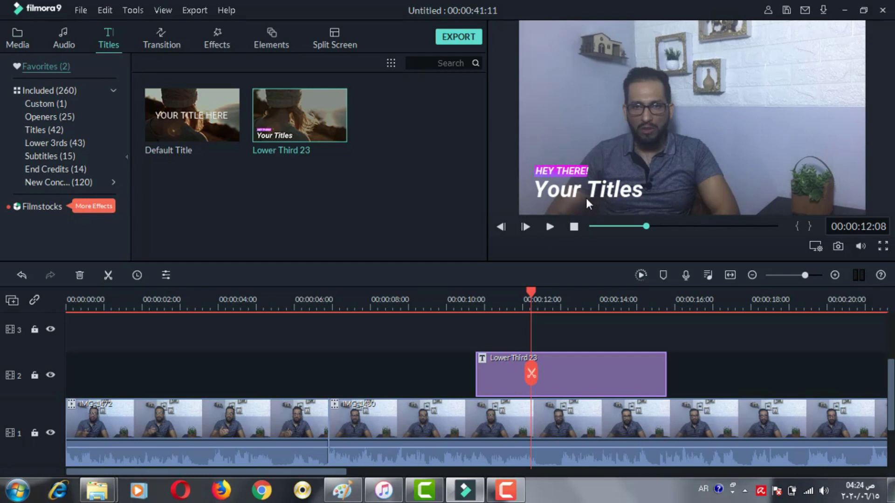
double_click(575, 185)
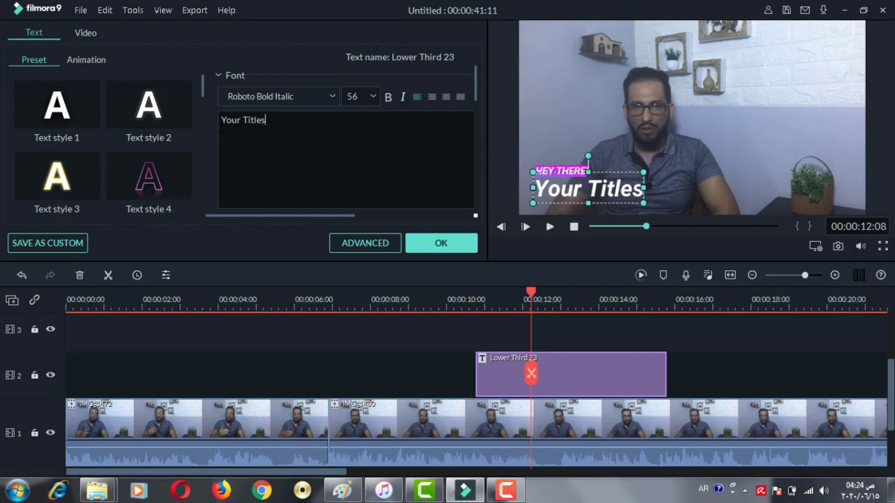
key("ctrl+a")
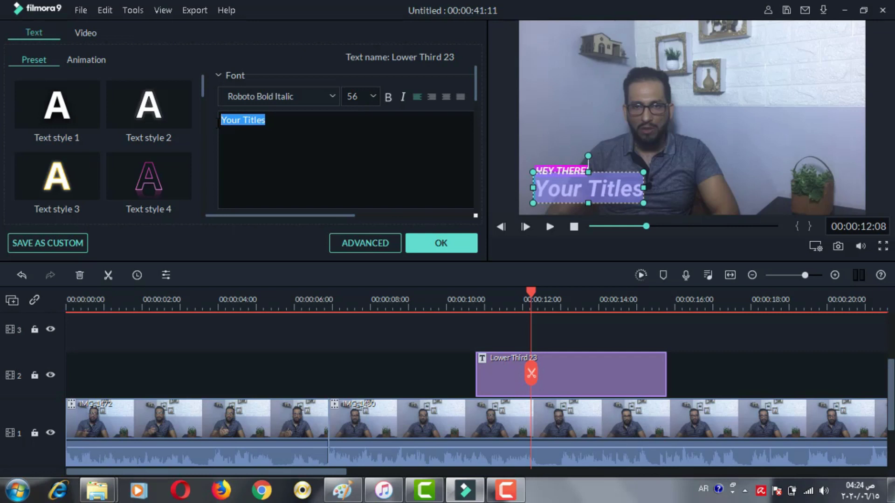
type("E")
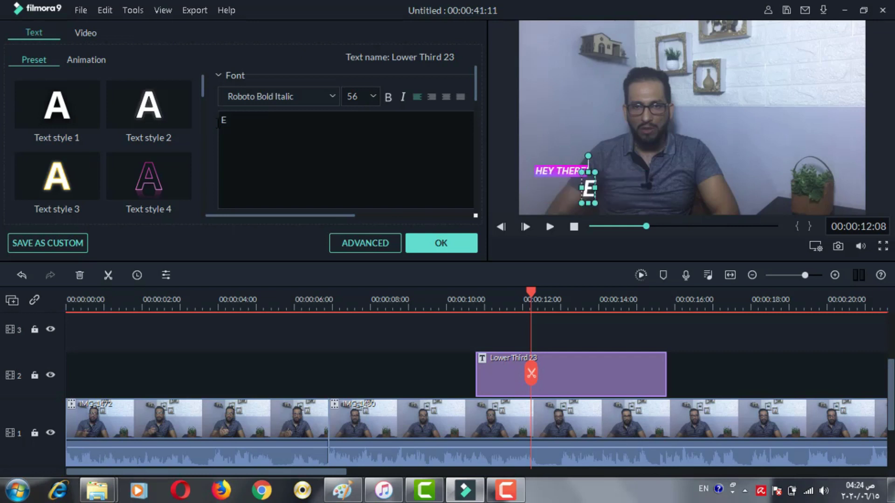
type("ng")
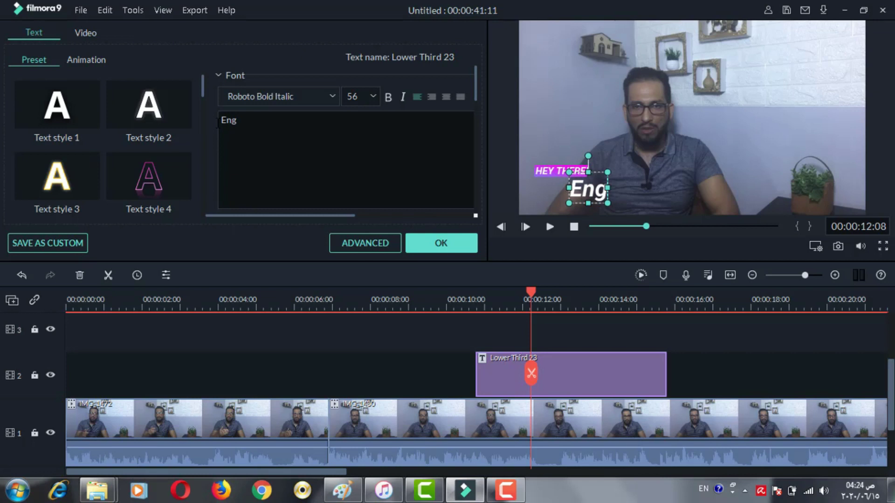
type(".A")
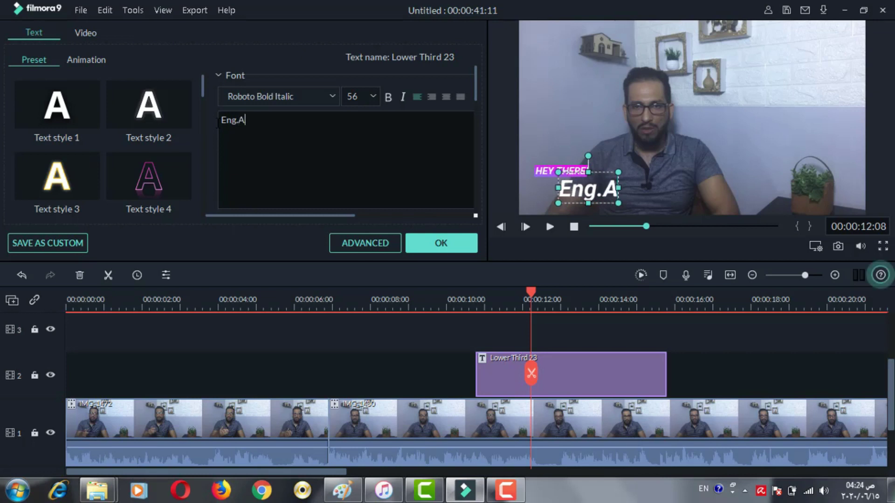
type("dil")
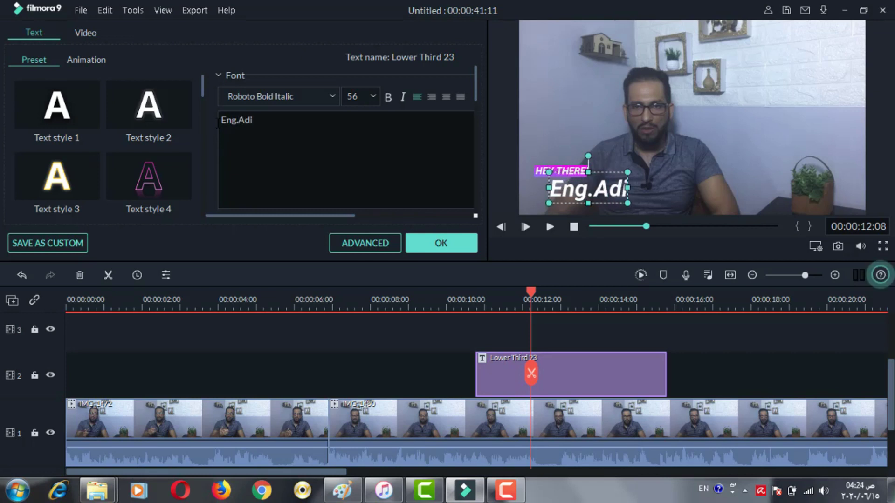
left_click(432, 246)
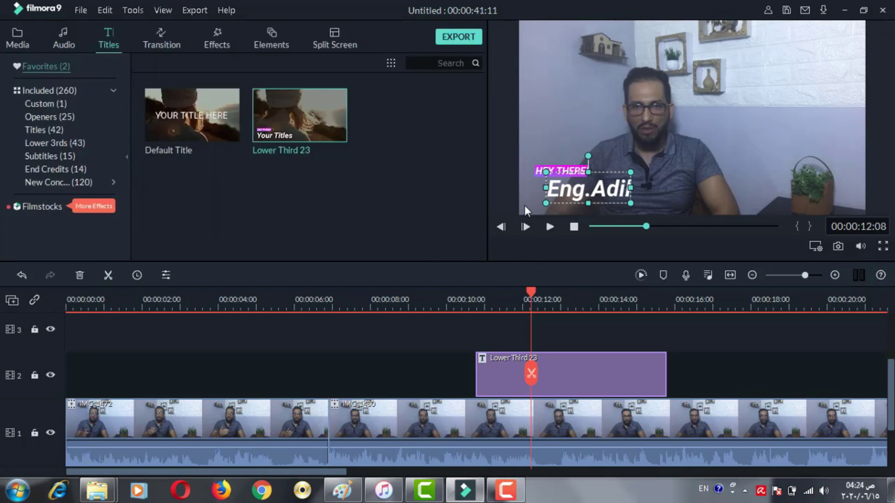
left_click_drag(578, 188, 561, 191)
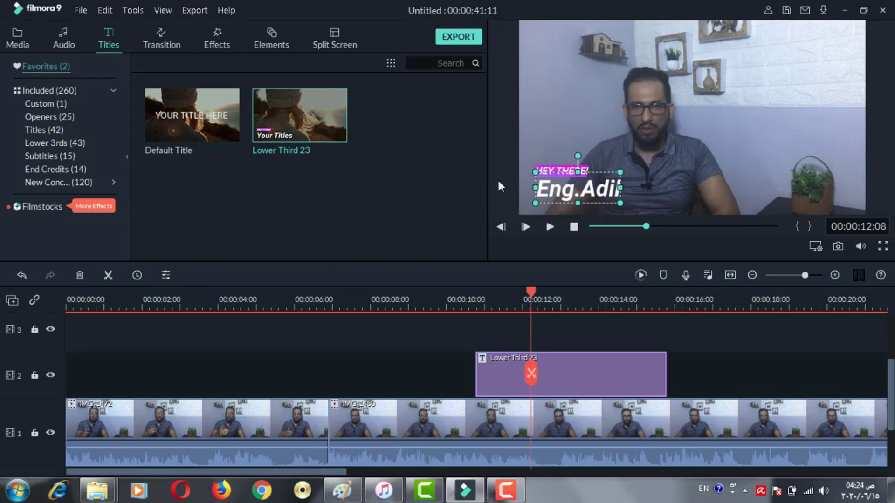
Play through the edited title and shorten the Lower Third 23 clip to end at about 13.5 seconds.
left_click(551, 225)
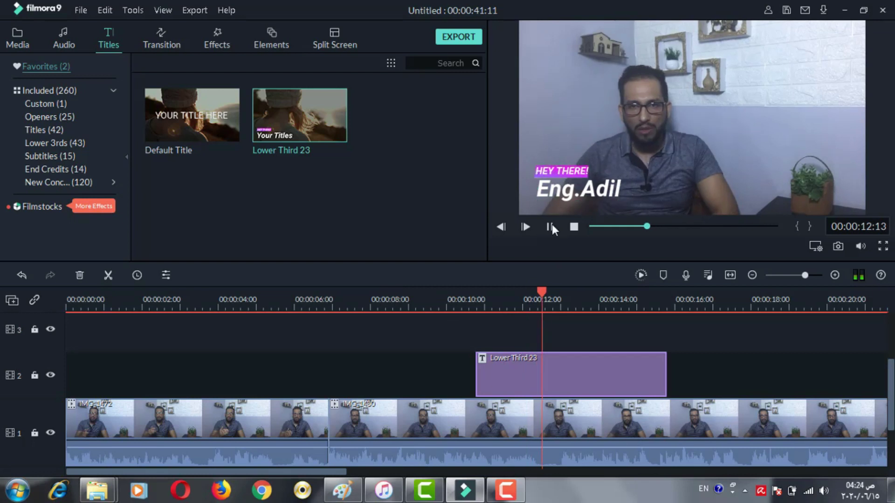
left_click(551, 227)
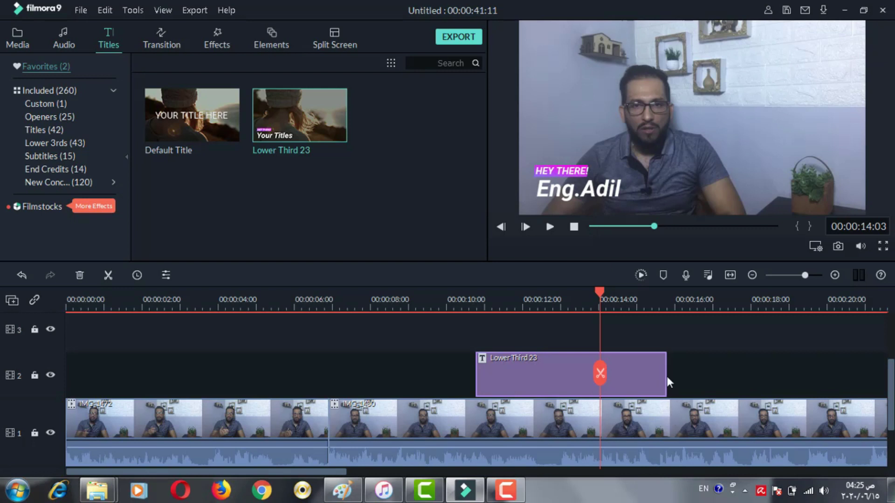
left_click_drag(667, 376, 577, 382)
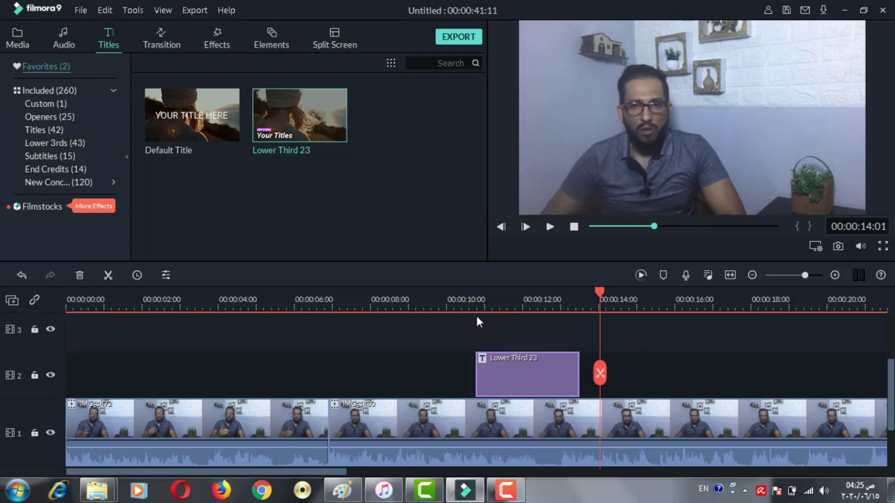
Review the speech after the shortened title and set the playhead to 00:00:13:20, just past the title's end.
left_click(466, 299)
left_click(551, 225)
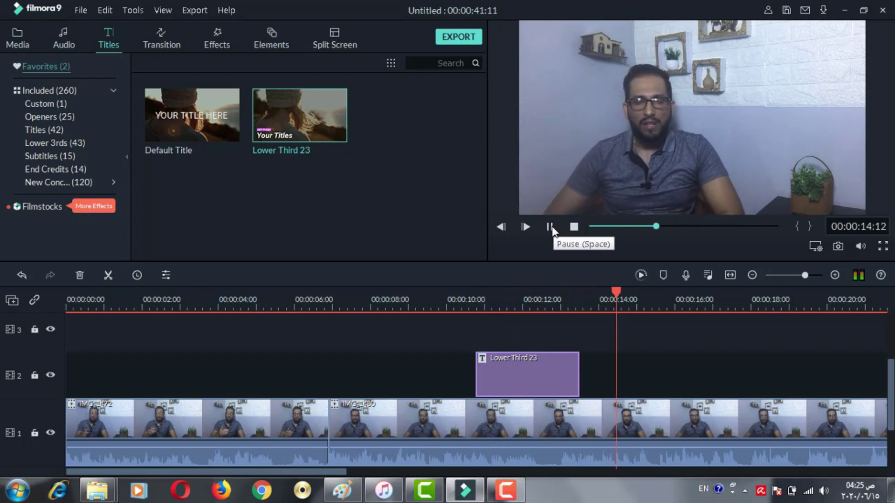
left_click(552, 227)
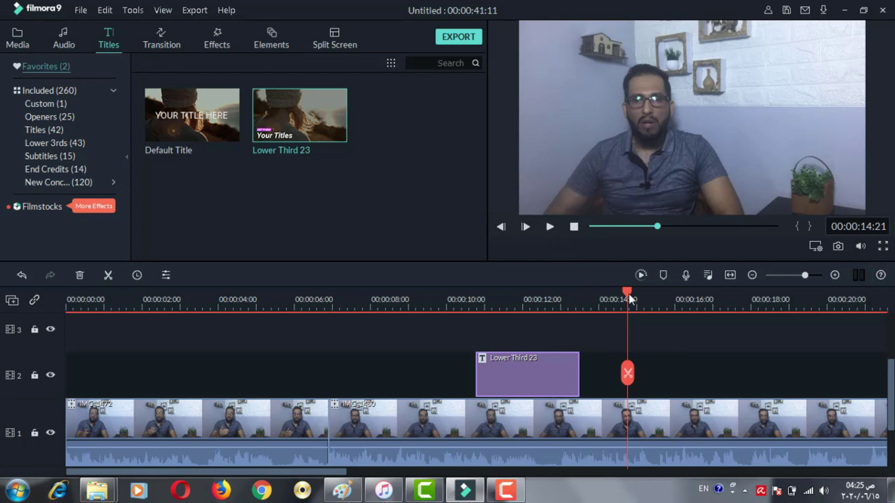
left_click_drag(627, 293, 590, 296)
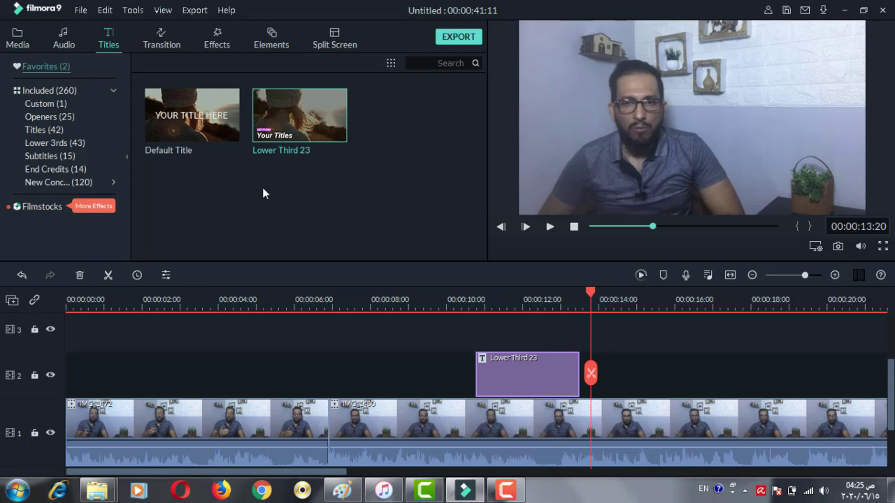
Try to bring the image بصمة عل فيديو from its Windows Explorer folder into the editor while the titles library is open.
left_click(843, 10)
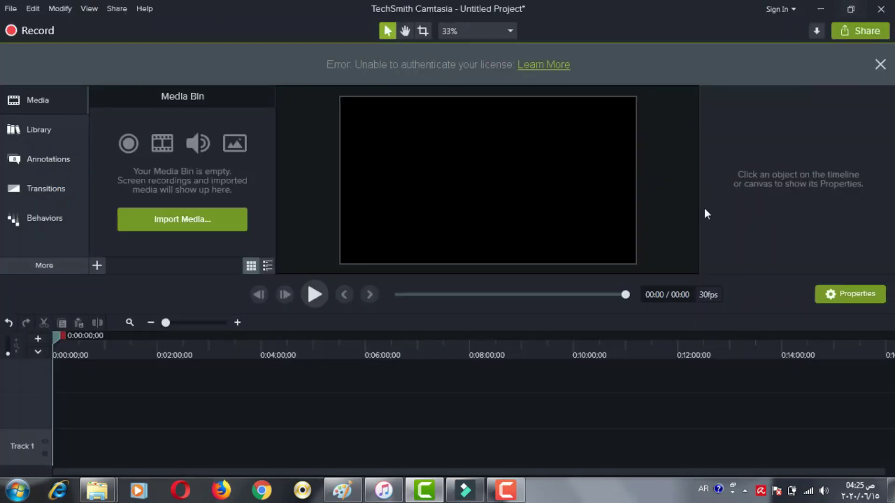
left_click(825, 9)
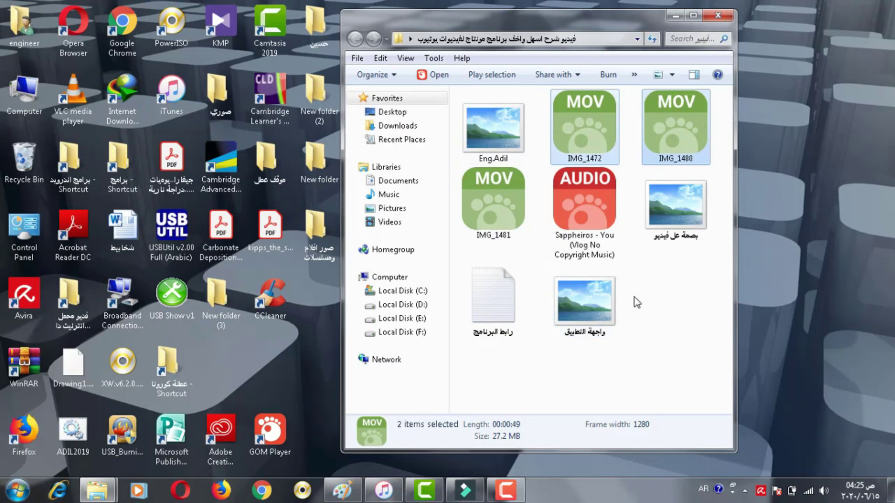
left_click_drag(671, 225, 335, 240)
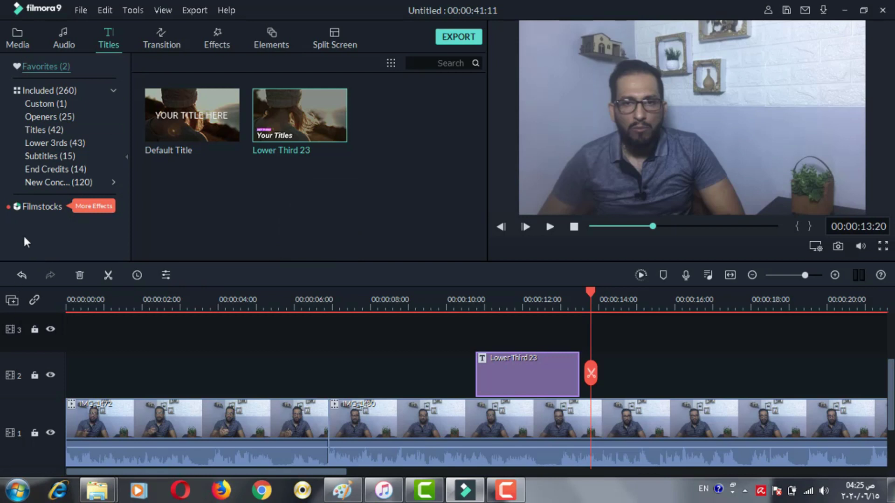
Show the project media and import the image بصمة عل فيديو into it from the Windows Explorer folder.
left_click(22, 44)
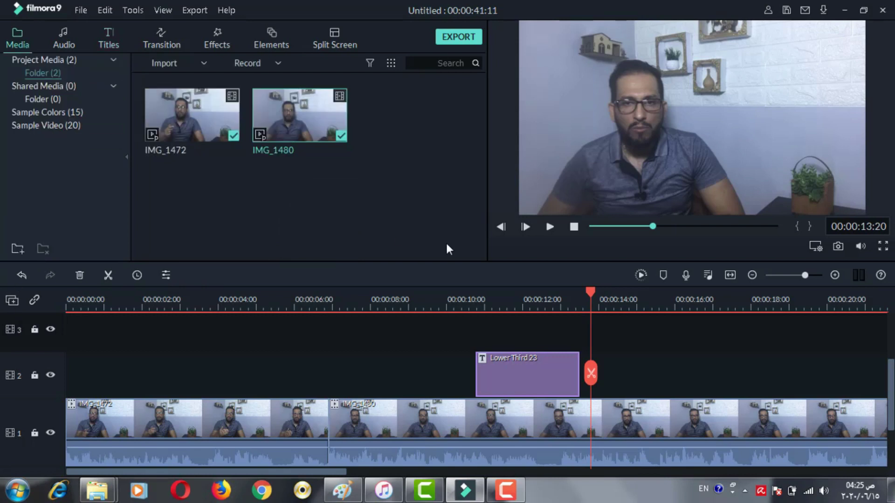
left_click(844, 10)
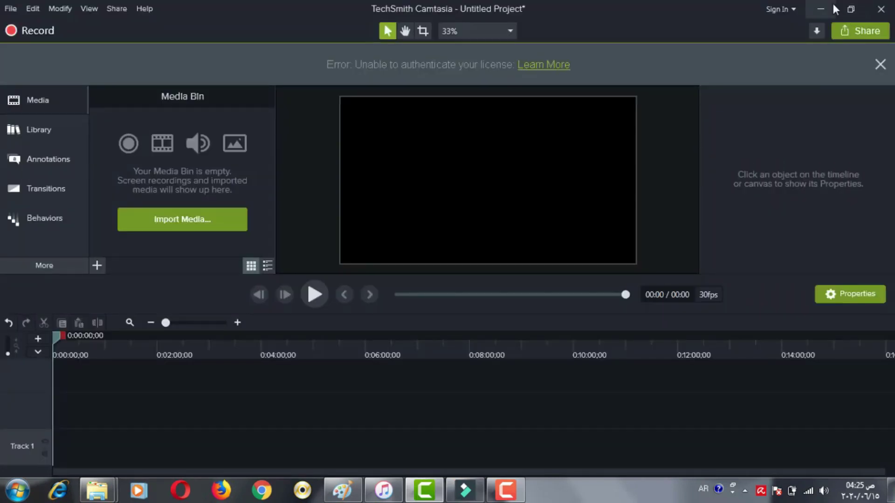
left_click(819, 9)
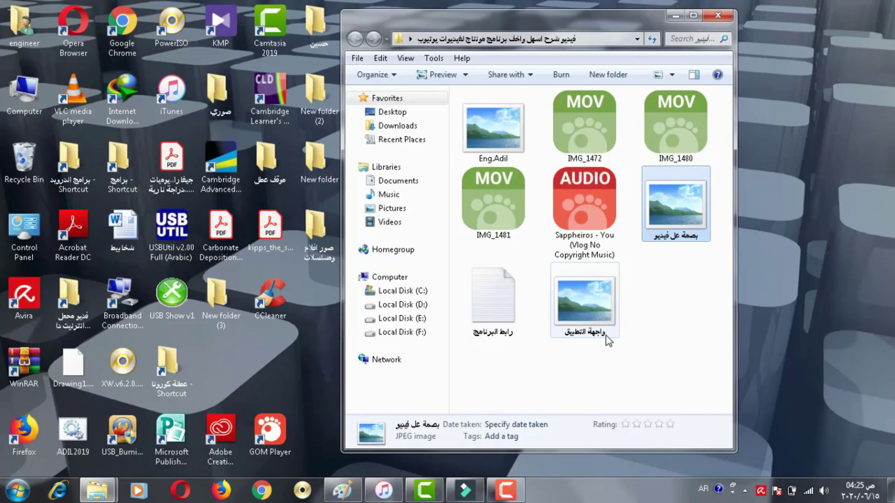
left_click_drag(667, 224, 236, 240)
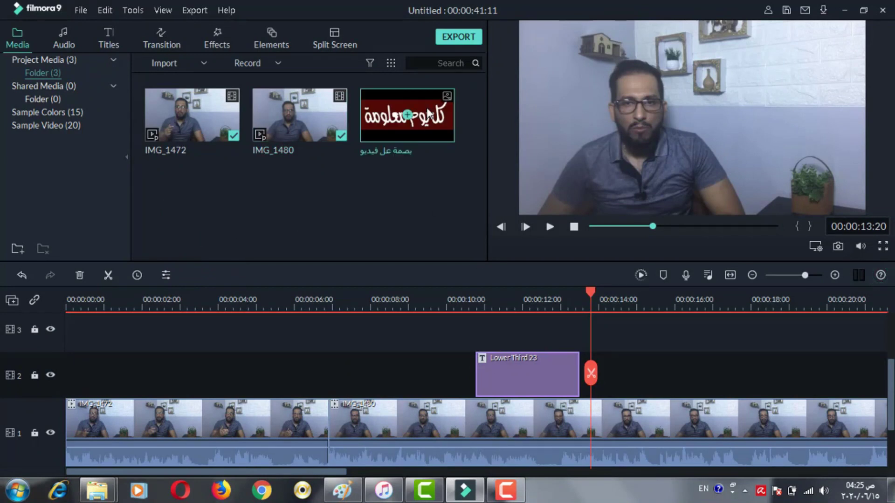
Place the image بصمة عل فيديو on video track 2 at 00:00:13:20 and select it in the preview at 00:00:14:00.
left_click_drag(427, 119, 594, 364)
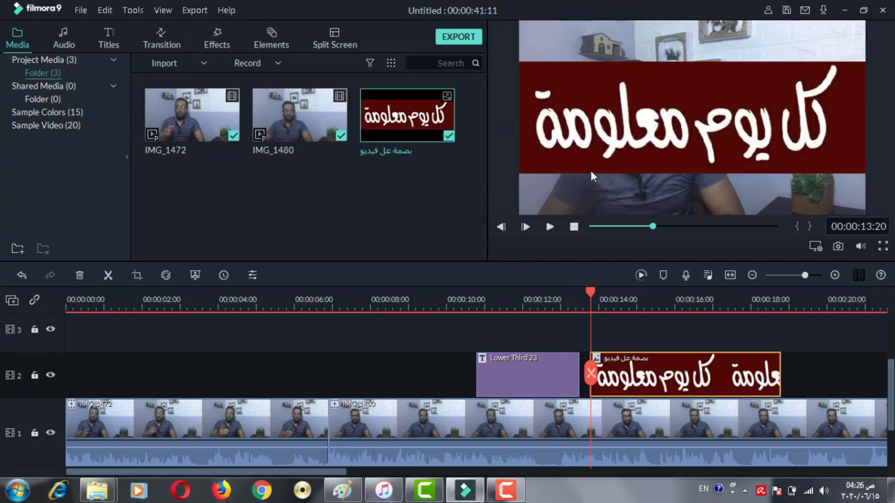
left_click_drag(589, 296, 599, 295)
double_click(593, 149)
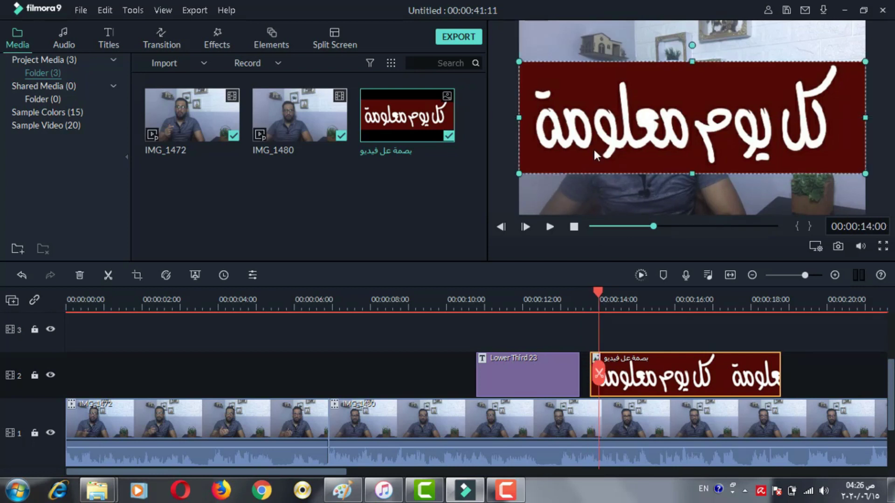
Shrink the overlay image into the upper-right corner of the frame and play back from 00:00:12:04 into the image.
left_click_drag(519, 174, 827, 45)
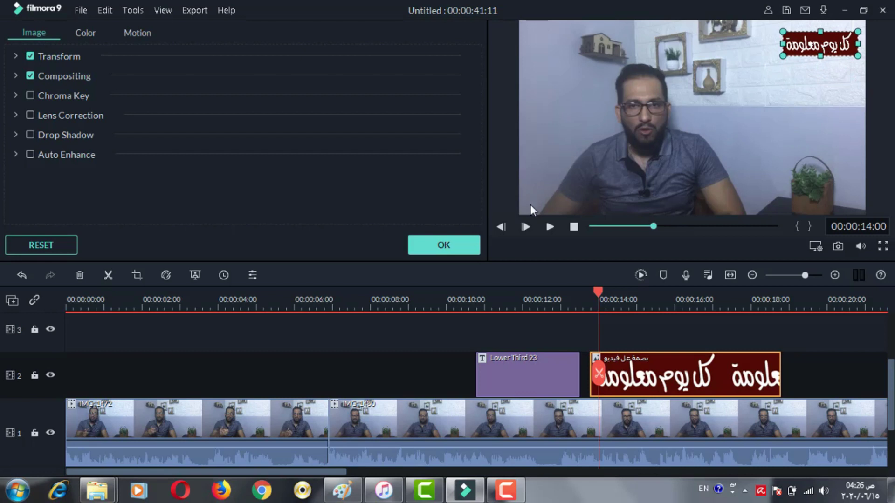
left_click(529, 304)
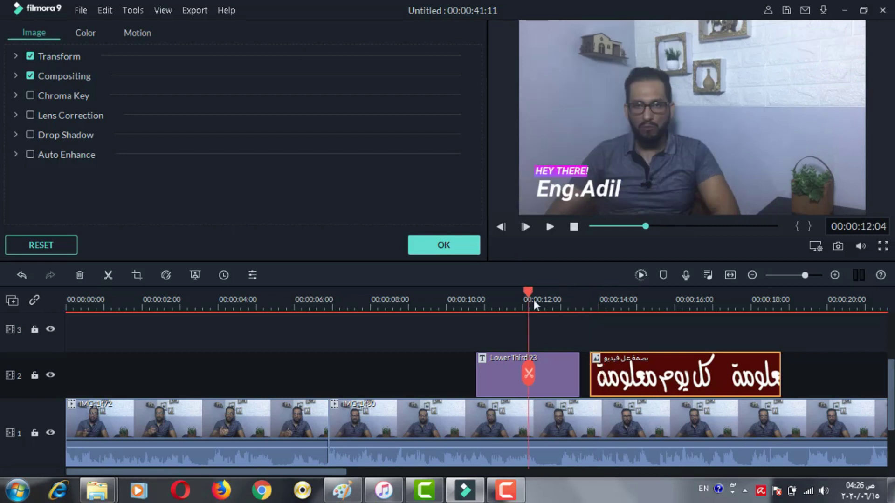
left_click(549, 227)
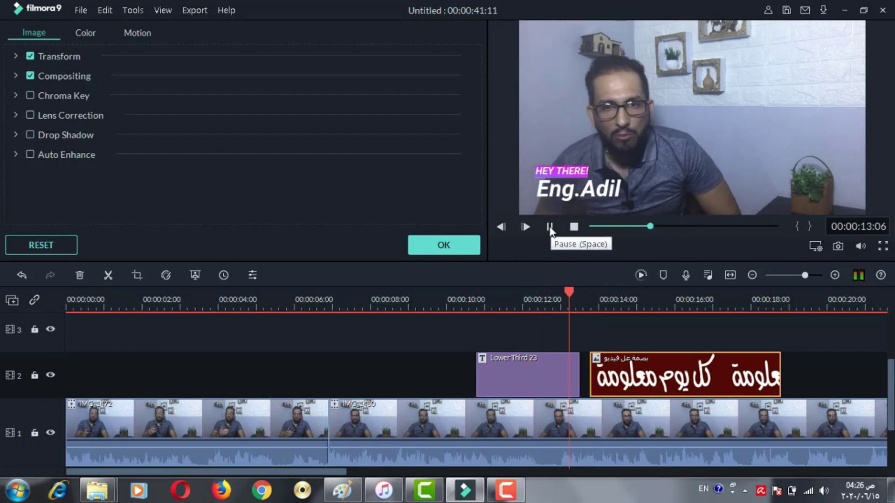
left_click(549, 225)
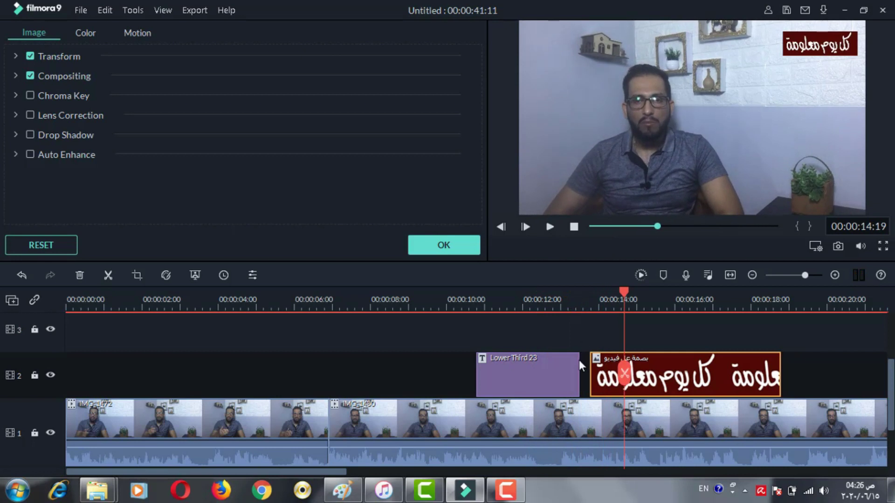
Shorten the Lower Third 23 title to end at about 00:00:13:00 and play on through the image.
double_click(567, 373)
mouse_move(578, 368)
left_mouse_down()
mouse_move(559, 368)
mouse_move(574, 376)
left_mouse_up()
left_click(583, 375)
left_click(551, 226)
left_click(538, 359)
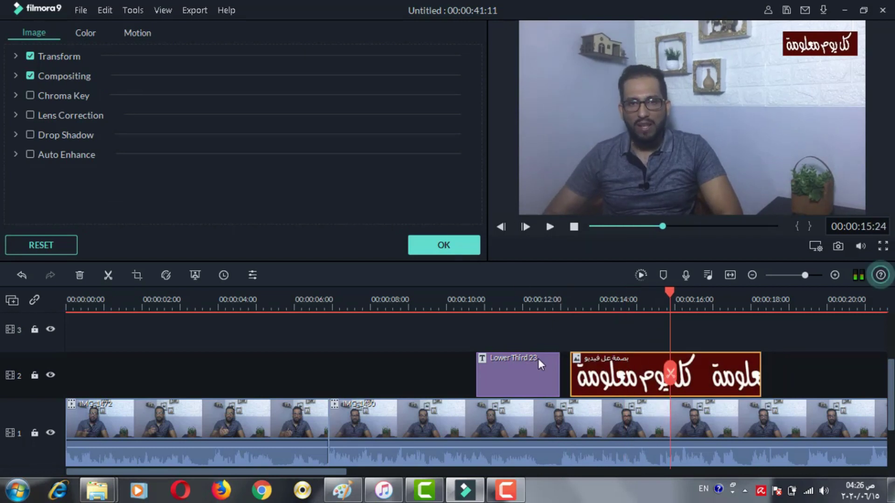
Move the title earlier to start at about 00:00:10:04, place the image directly after it, and play the title back.
left_click_drag(535, 364, 510, 368)
left_click_drag(582, 376, 546, 353)
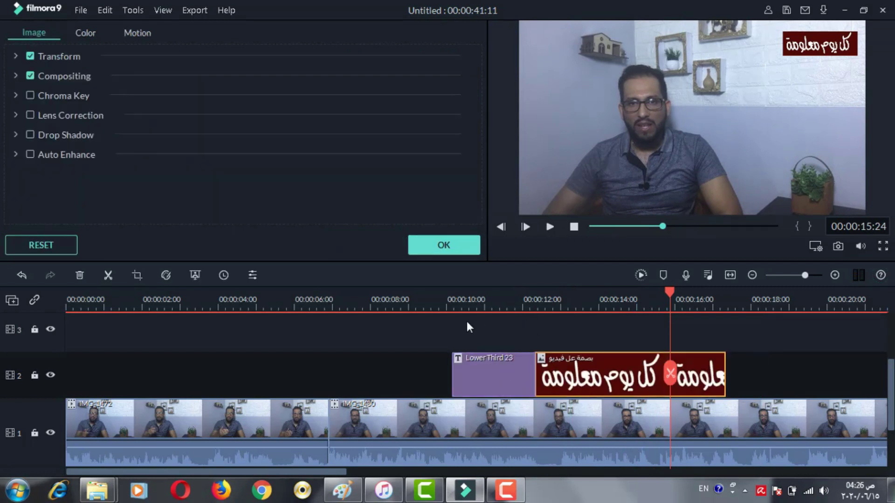
left_click(446, 301)
left_click(549, 227)
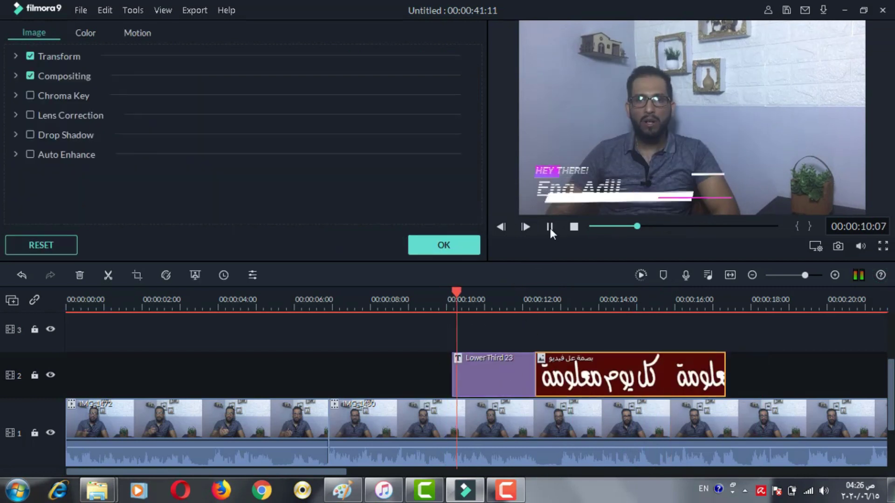
left_click(550, 227)
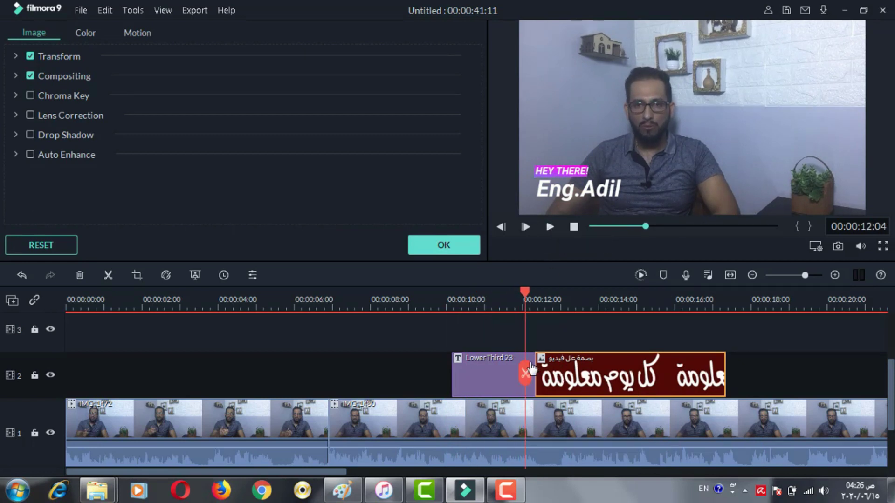
Shorten the title again to end at about 00:00:11:18 and play back the image that follows.
double_click(510, 364)
left_click_drag(534, 371, 512, 370)
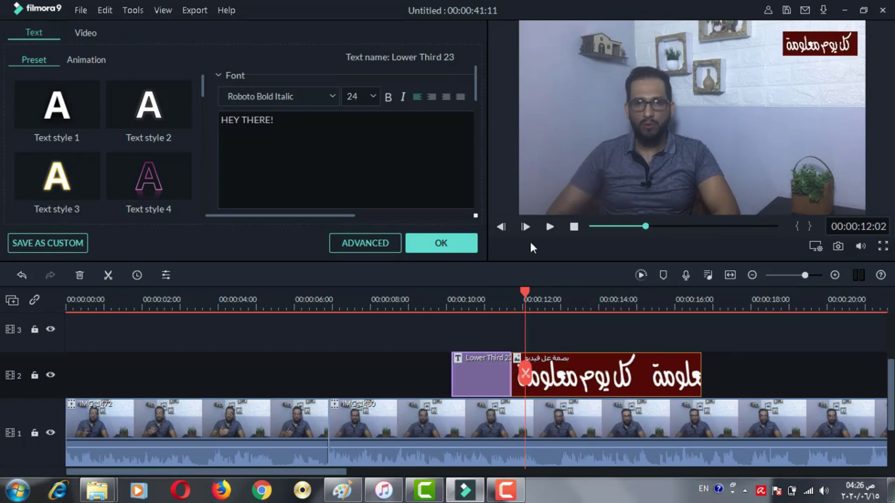
left_click(548, 226)
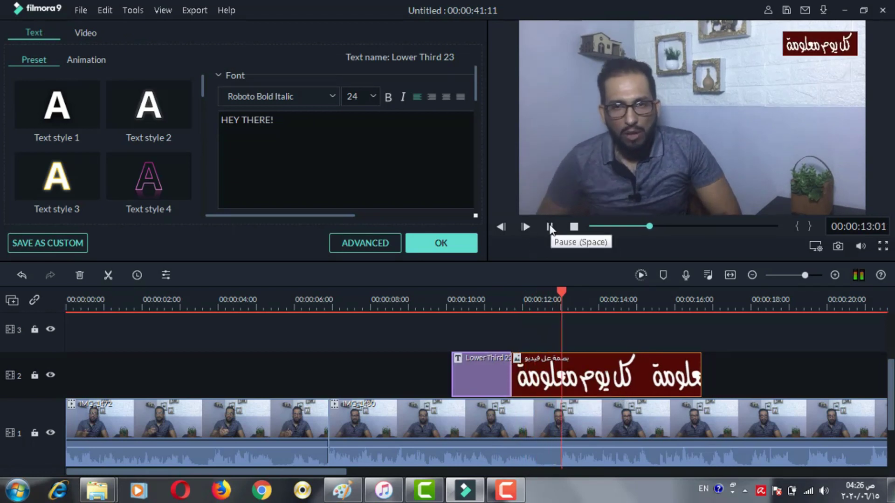
left_click(548, 226)
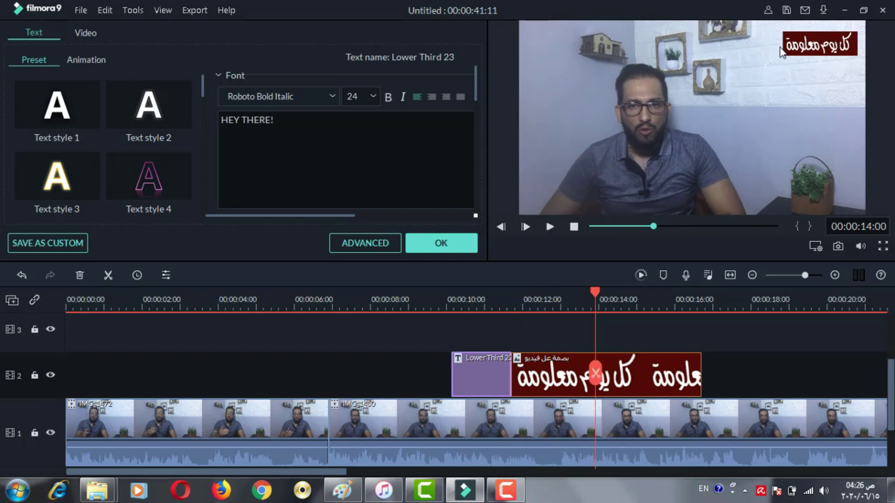
Apply the Down Up 1 motion to the overlay image on video track 2.
left_click(636, 368)
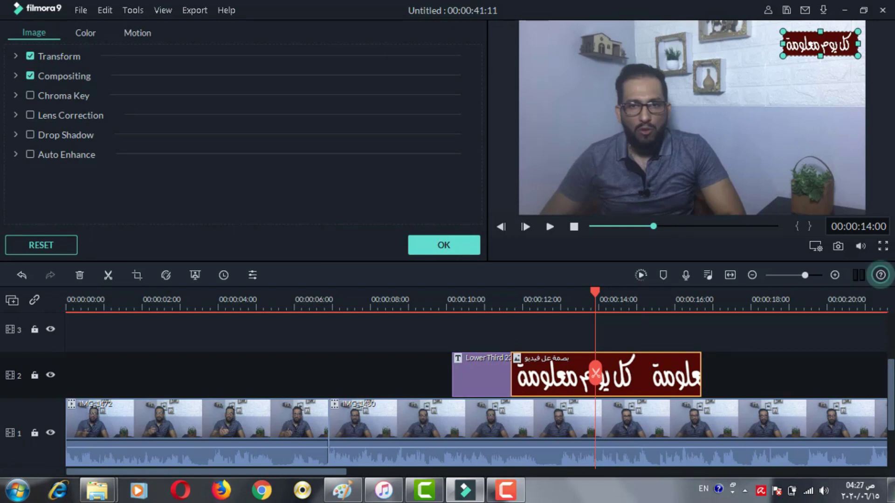
left_click(141, 32)
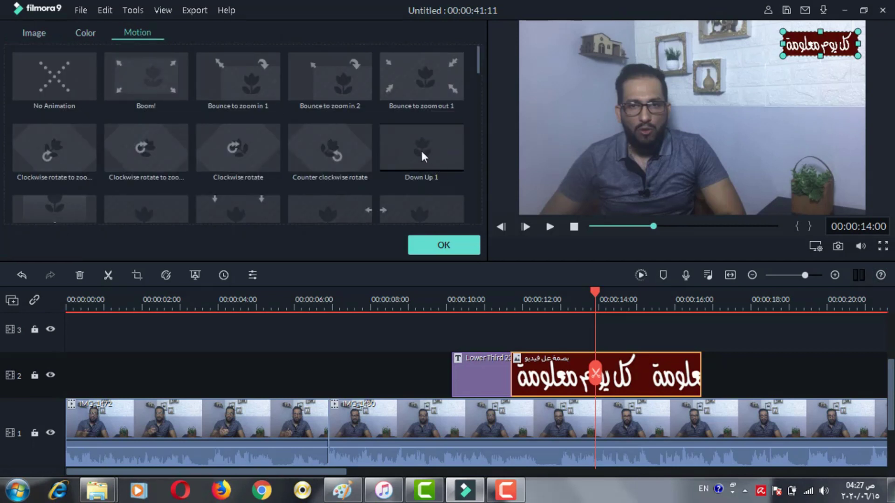
left_click(437, 153)
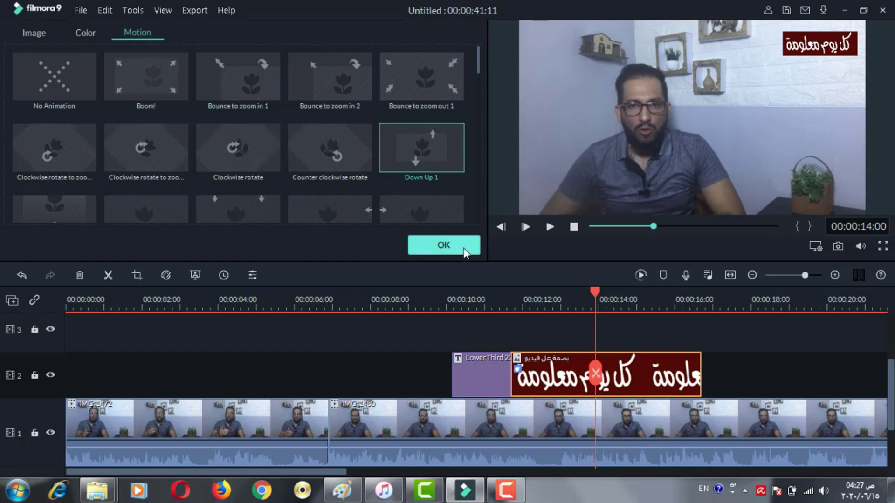
Browse the motion presets, try Counter clockwise rotate and Clockwise rotate on the image, and return to Down Up 1.
scroll(318, 143, "down", 3)
scroll(319, 143, "down", 5)
scroll(319, 144, "up", 8)
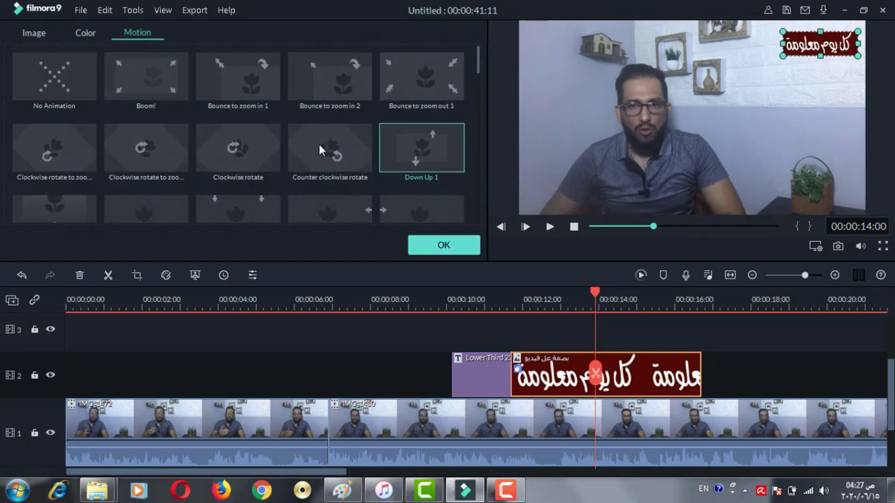
left_click(320, 143)
left_click(239, 141)
left_click(410, 141)
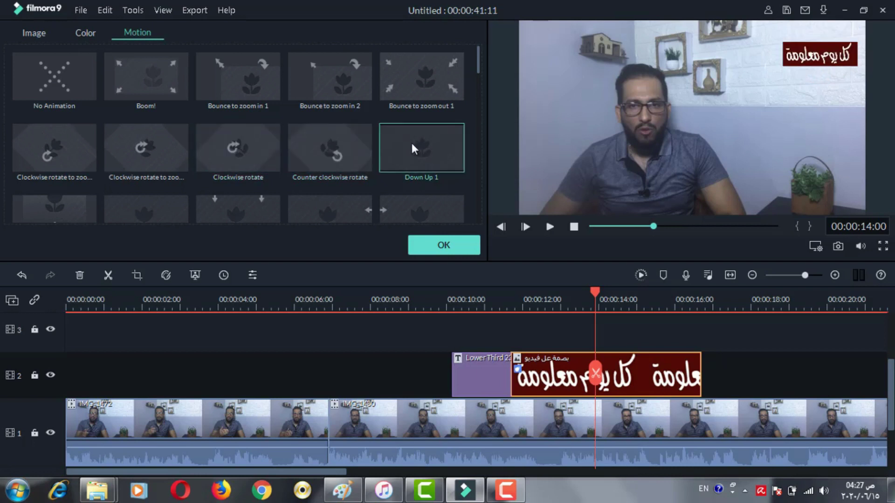
Confirm the image's motion and play back from the title through the animated image.
left_click(445, 245)
left_click_drag(598, 291, 476, 294)
left_click(550, 225)
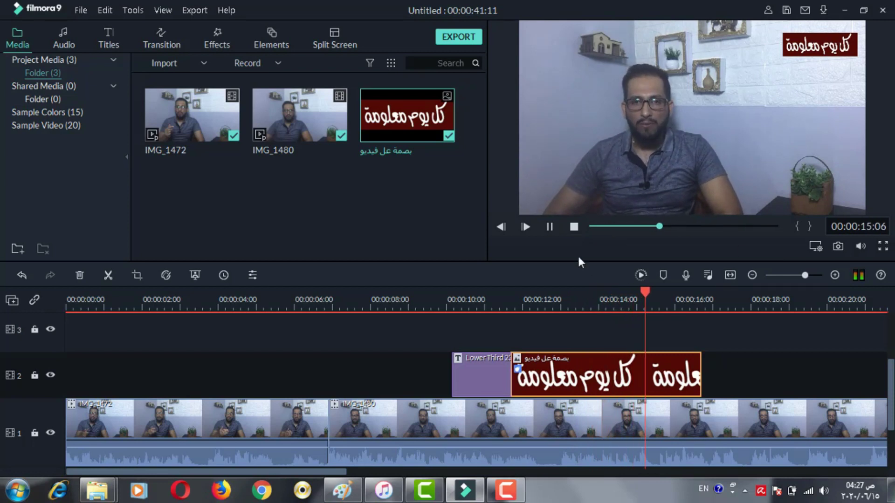
left_click(549, 228)
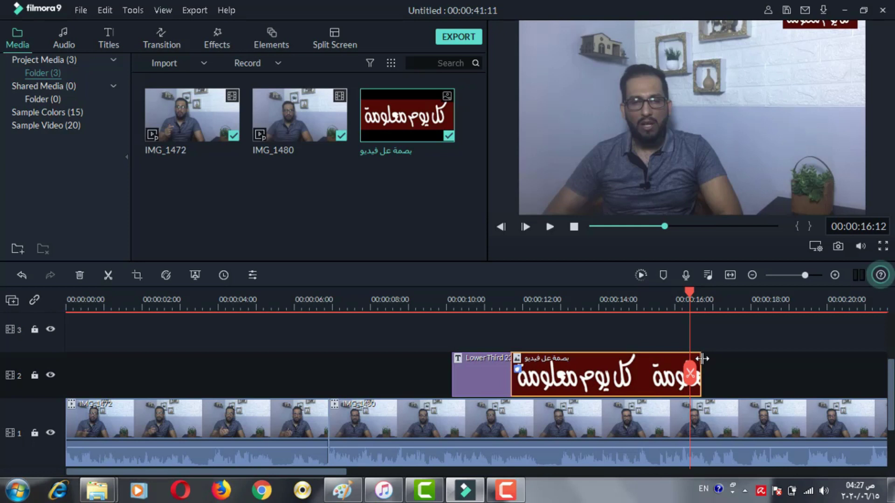
Trim the image clip to end at about 00:00:16:06 and play it back from 00:00:12:20 past its end.
left_click_drag(701, 364, 785, 363)
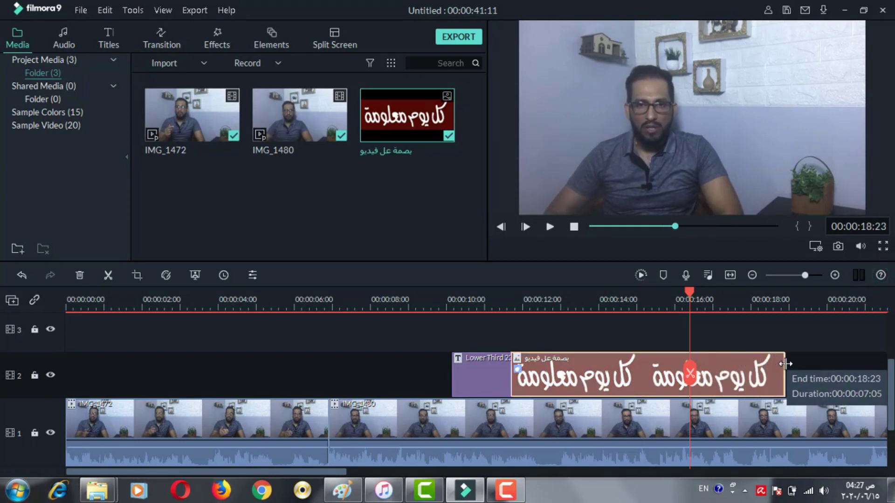
left_click_drag(785, 364, 687, 378)
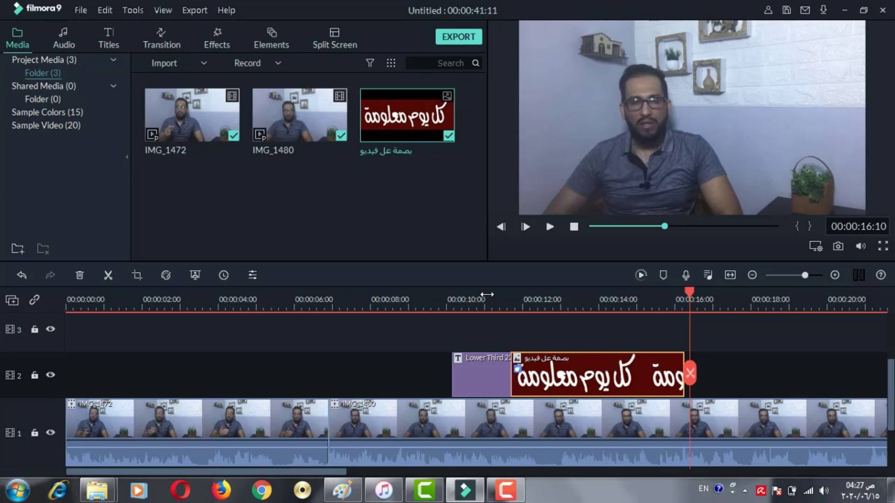
left_click(552, 302)
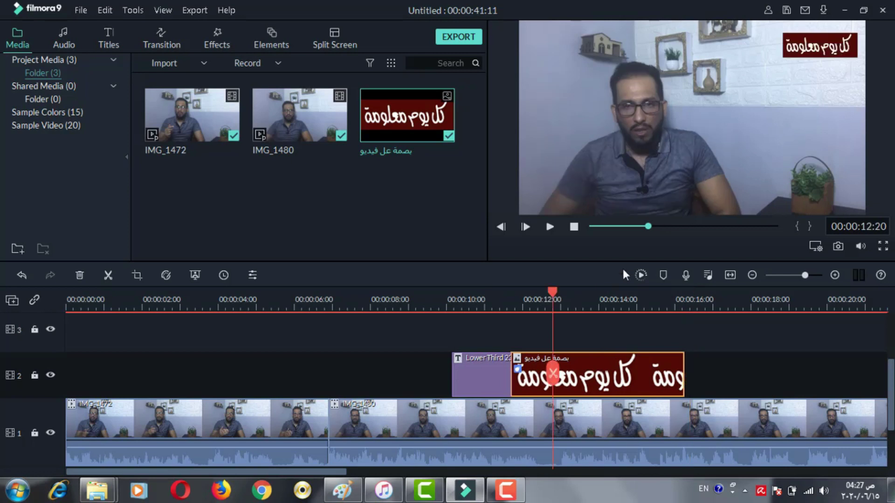
left_click(552, 230)
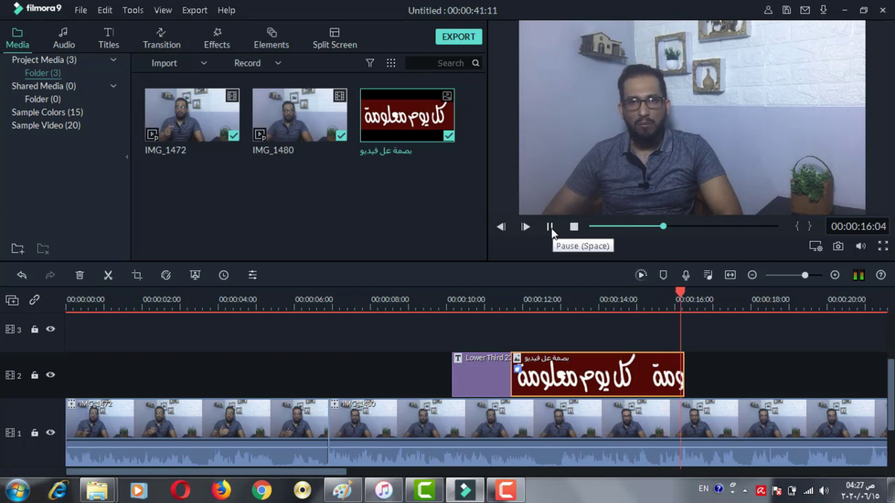
left_click(551, 228)
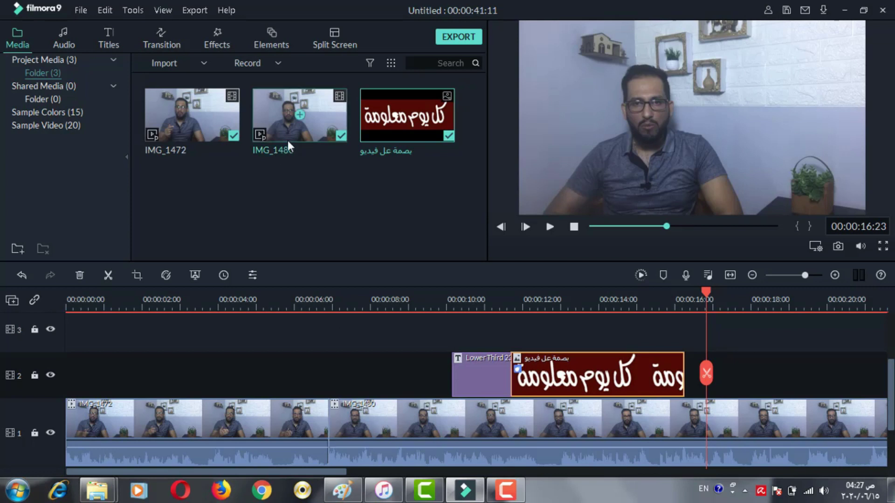
Open the effects library and look through the favorite and included effects.
left_click(217, 41)
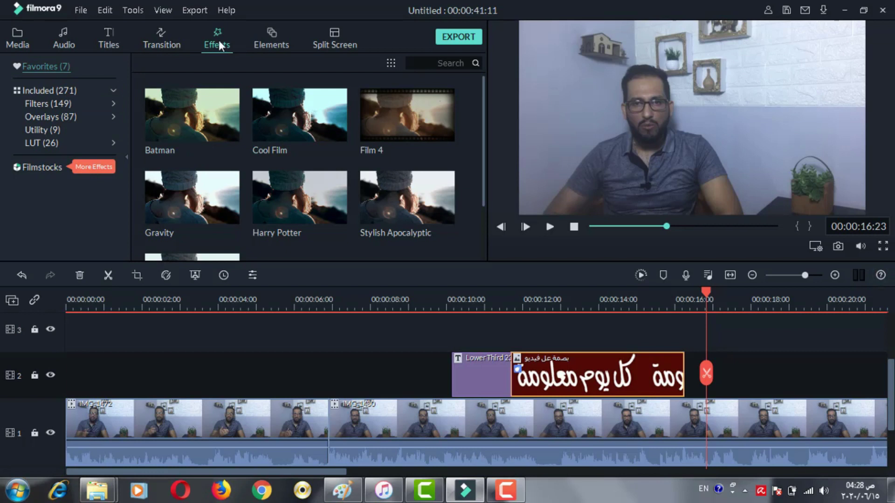
scroll(275, 177, "down", 2)
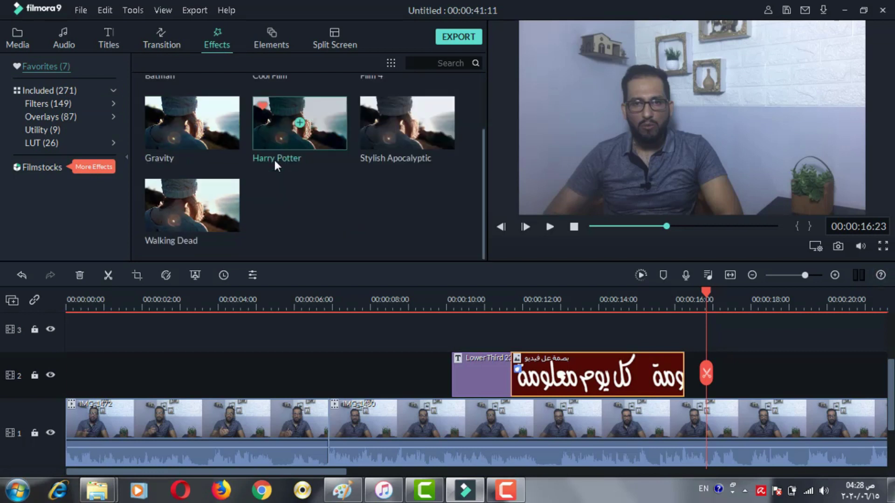
left_click(66, 93)
scroll(376, 183, "down", 10)
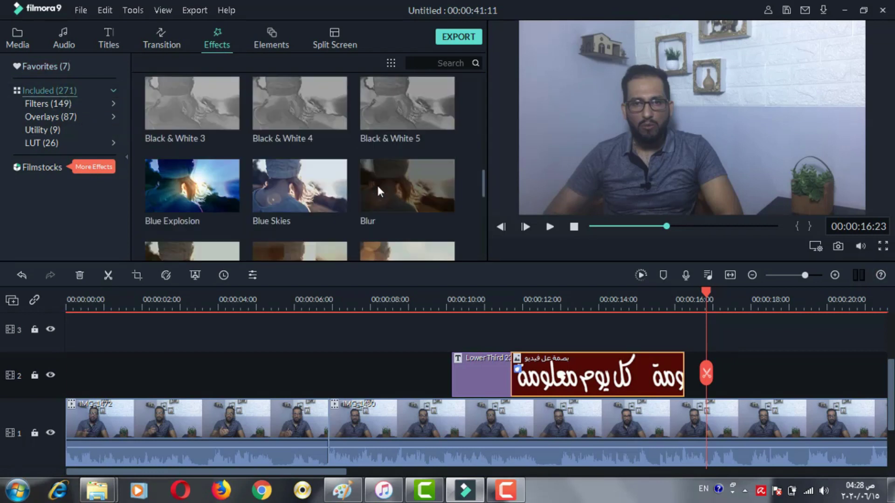
scroll(377, 186, "down", 3)
scroll(377, 185, "up", 15)
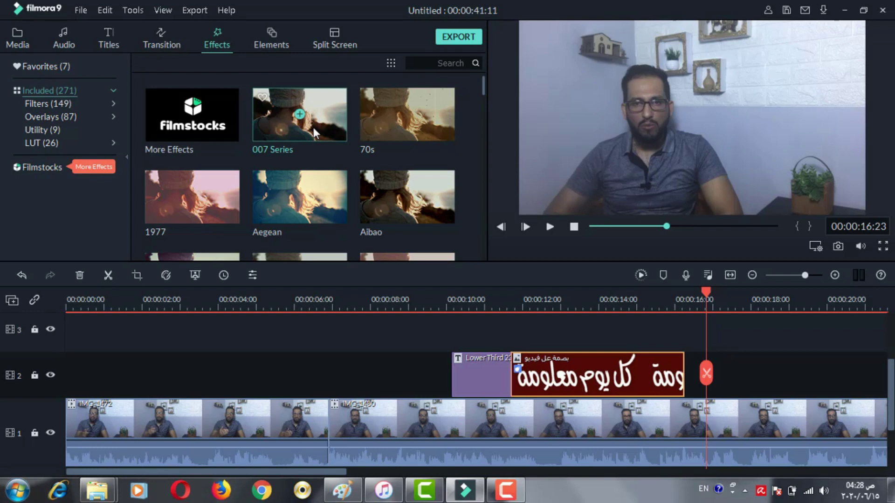
Try the 007 Series effect at the start of video track 3, play it back and delete it.
left_click_drag(313, 127, 73, 355)
left_click(83, 302)
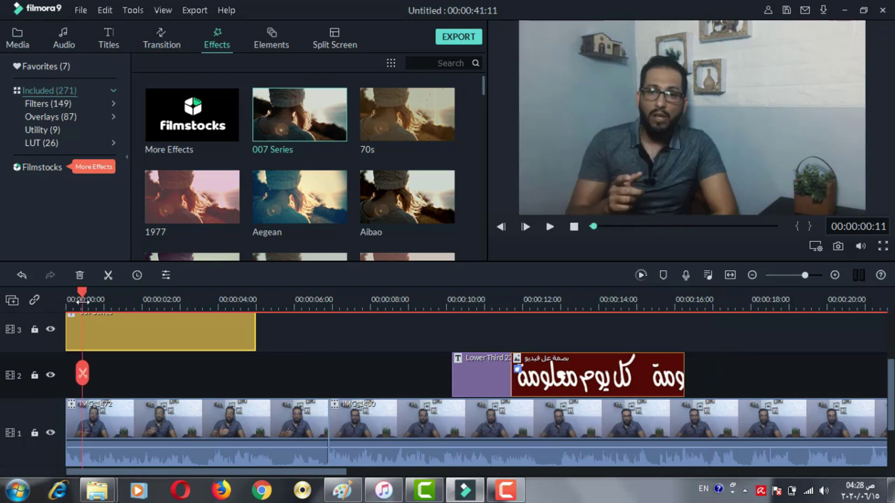
left_click(549, 227)
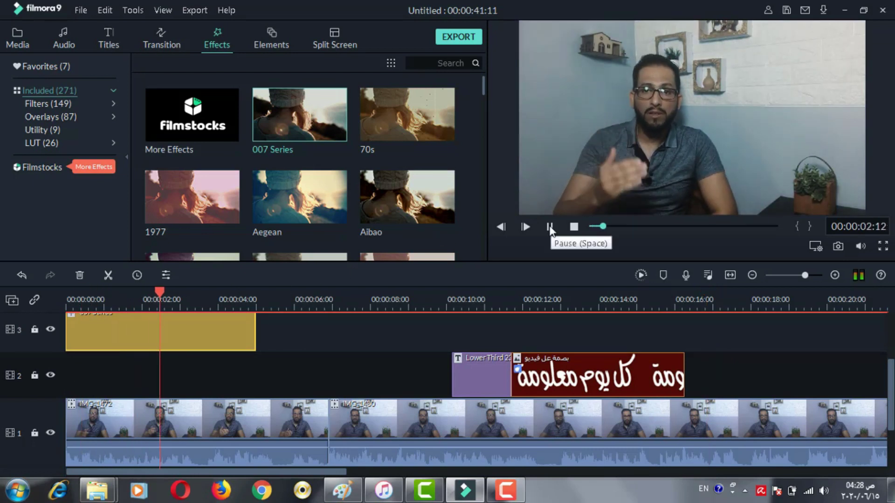
left_click(549, 227)
right_click(203, 338)
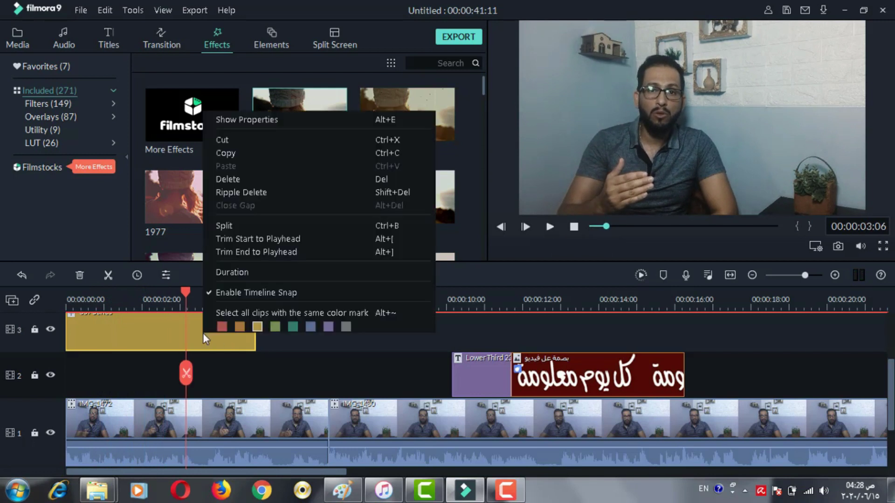
left_click(232, 179)
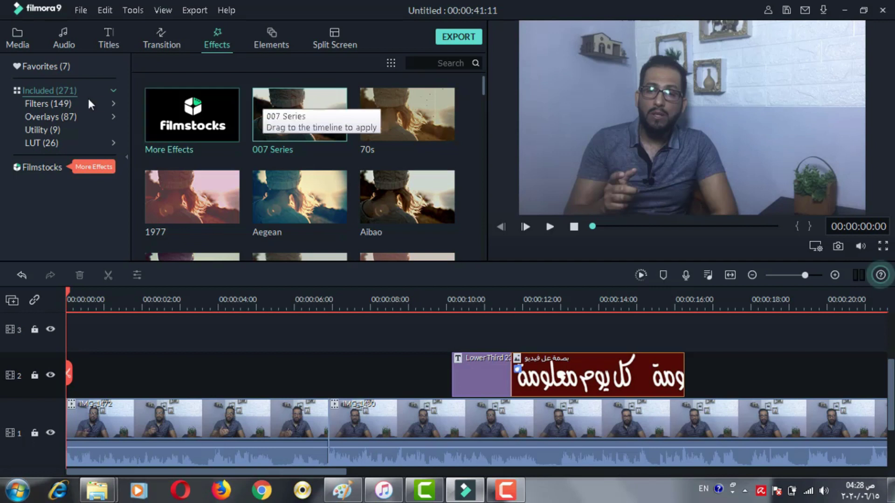
Add the favorite effect Film 4 at the start of video track 3, extend it to the first clip's end, and set the playhead to 00:00:00:09.
left_click(40, 68)
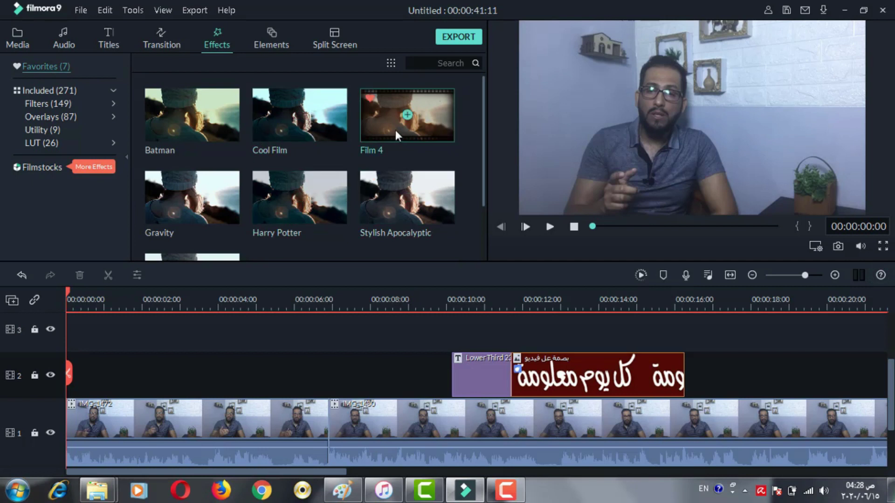
left_click_drag(398, 133, 71, 350)
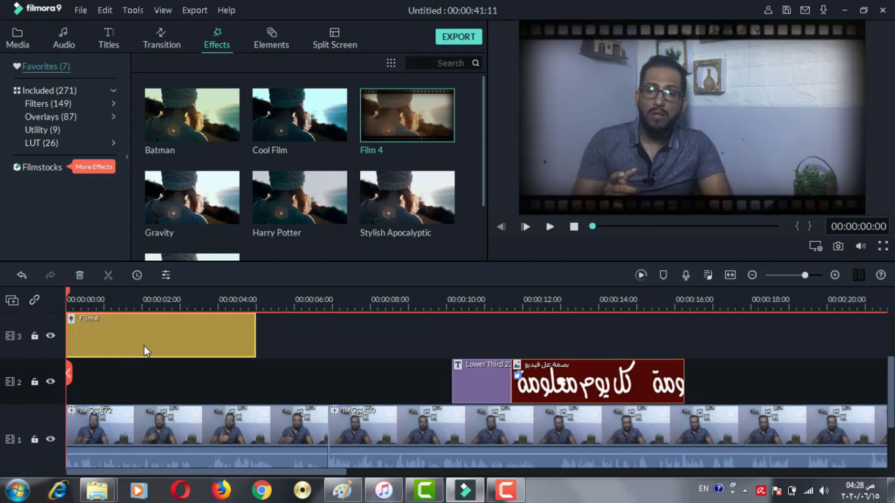
left_click_drag(254, 326, 327, 335)
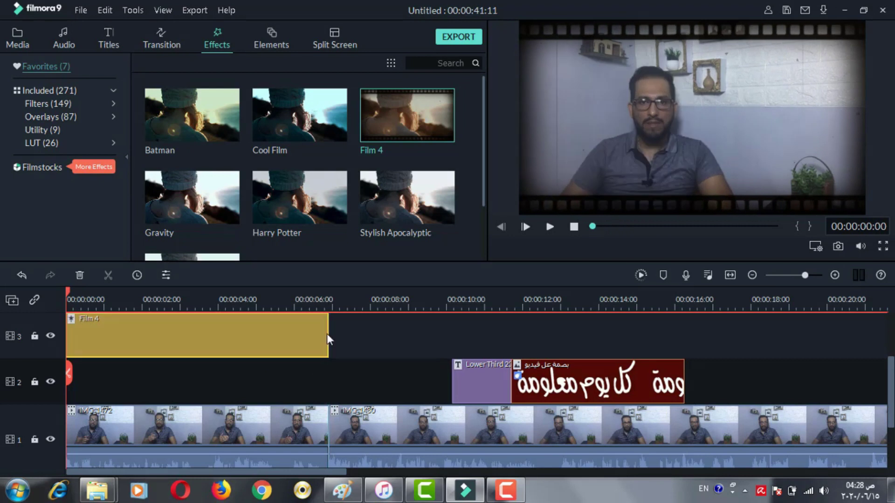
left_click(80, 301)
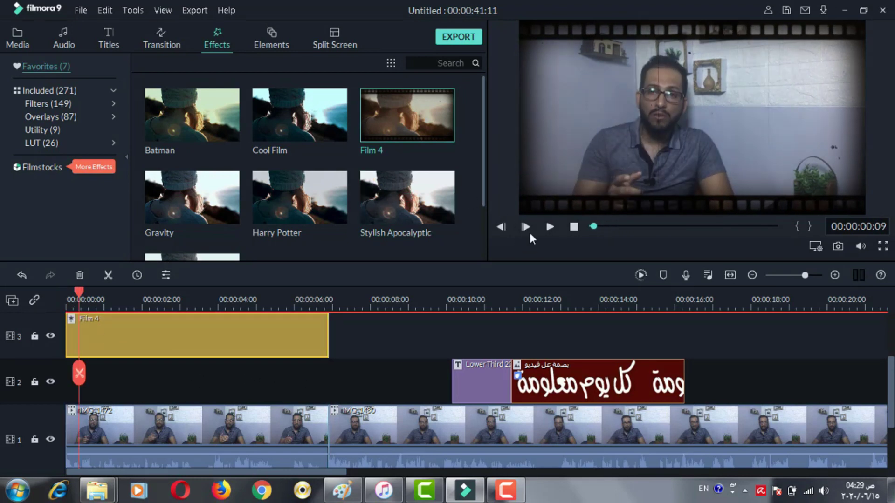
Play back the Film 4 effect from 00:00:00:09 past the end of the first clip.
left_click(549, 228)
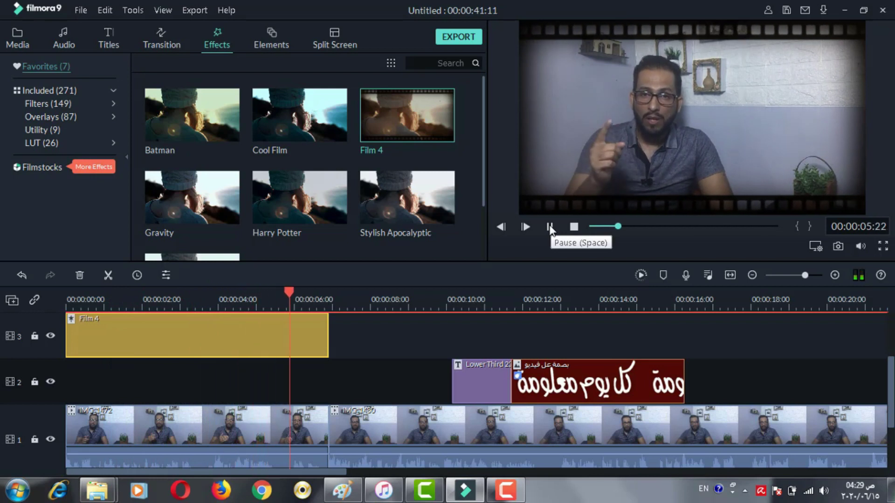
left_click(550, 227)
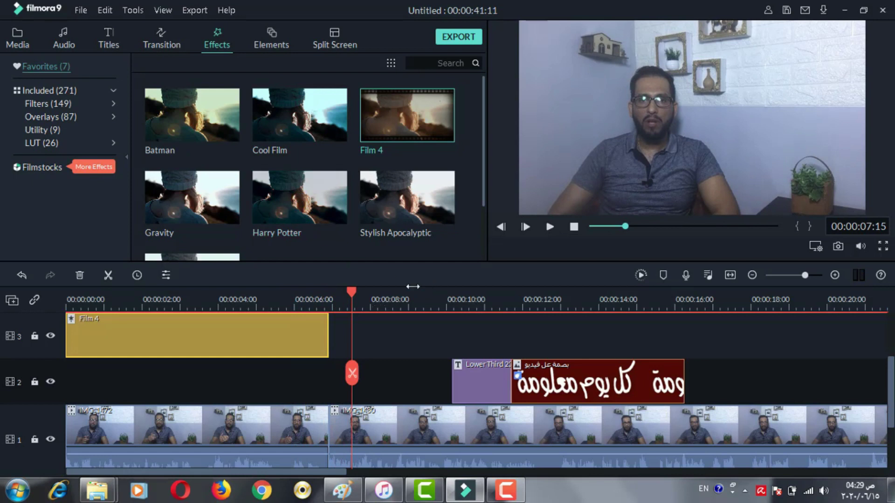
Add the favorite effect Gravity right after Film 4 on video track 3 and extend it to about the second clip's end.
left_click_drag(219, 214, 330, 440)
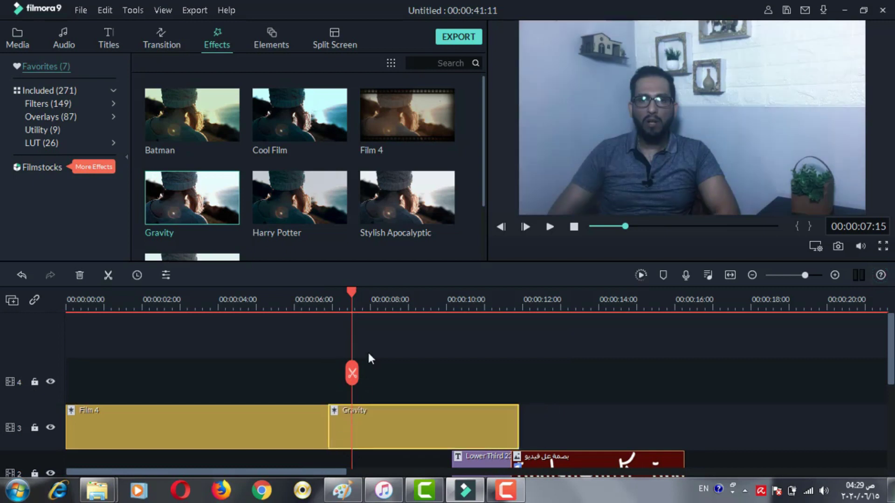
left_click_drag(518, 345, 772, 339)
left_click_drag(336, 472, 463, 473)
left_click_drag(396, 349, 734, 349)
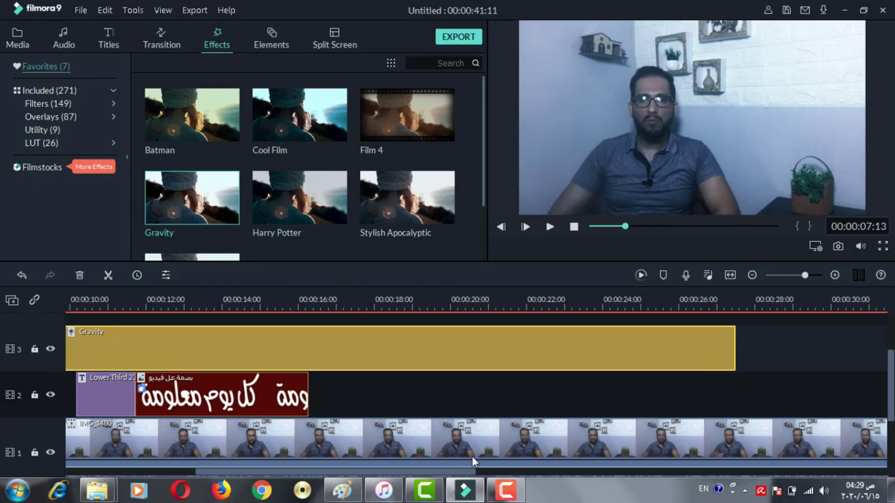
left_click_drag(464, 472, 577, 480)
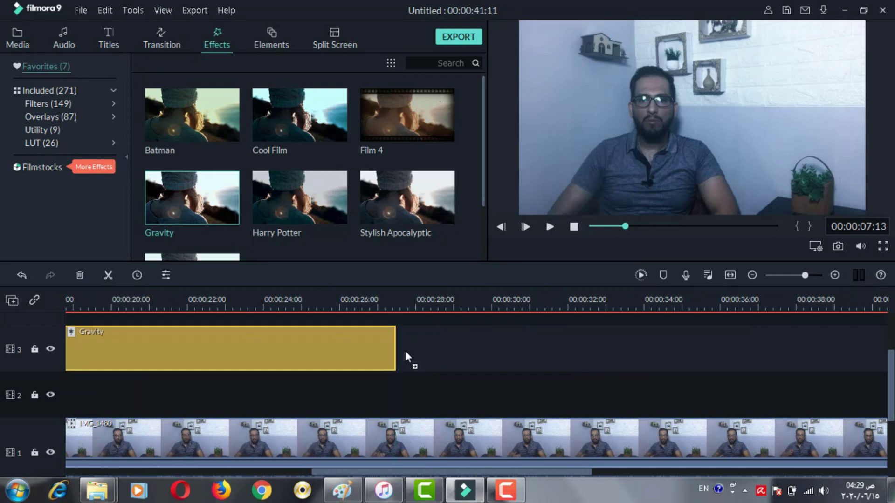
left_click_drag(394, 350, 787, 345)
left_click_drag(454, 474, 533, 475)
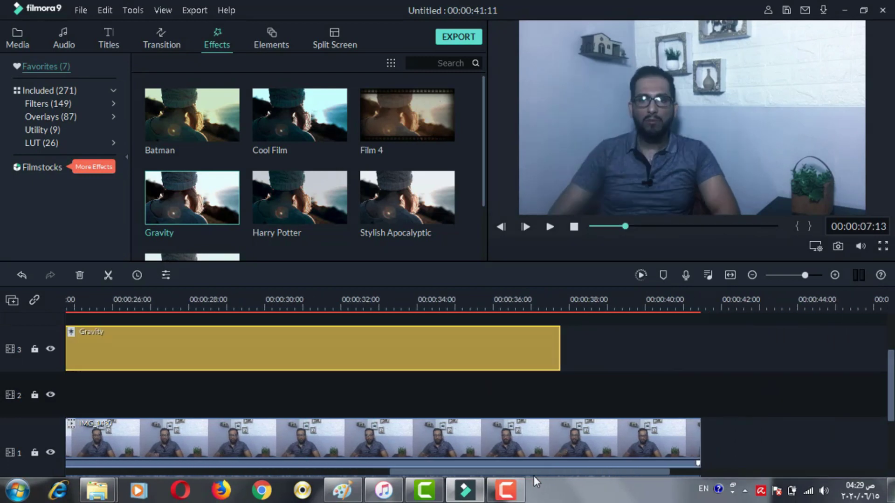
left_click_drag(559, 348, 694, 350)
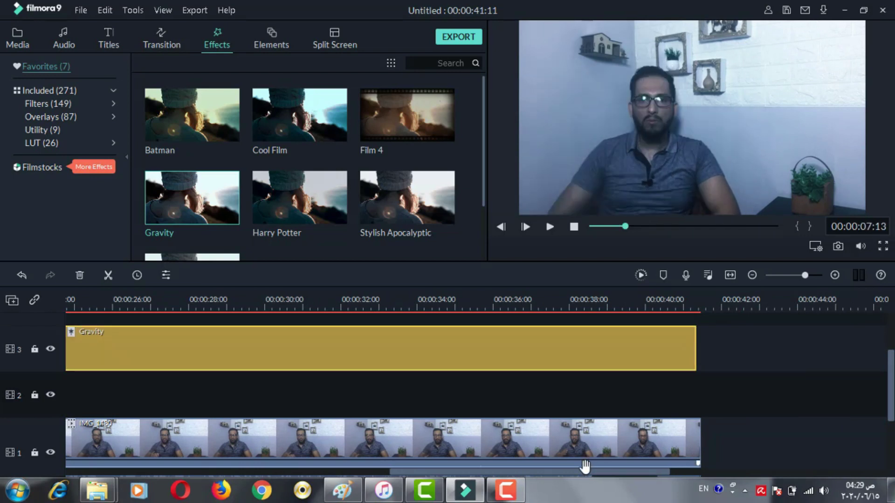
left_click_drag(574, 472, 247, 475)
Look through the rest of the favorite effects and the full list of included effects.
scroll(271, 183, "down", 2)
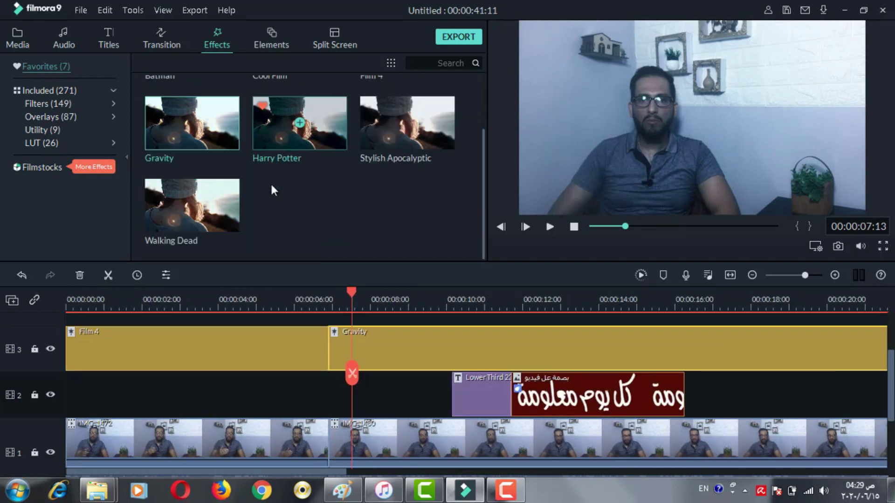
left_click(63, 91)
scroll(376, 201, "down", 10)
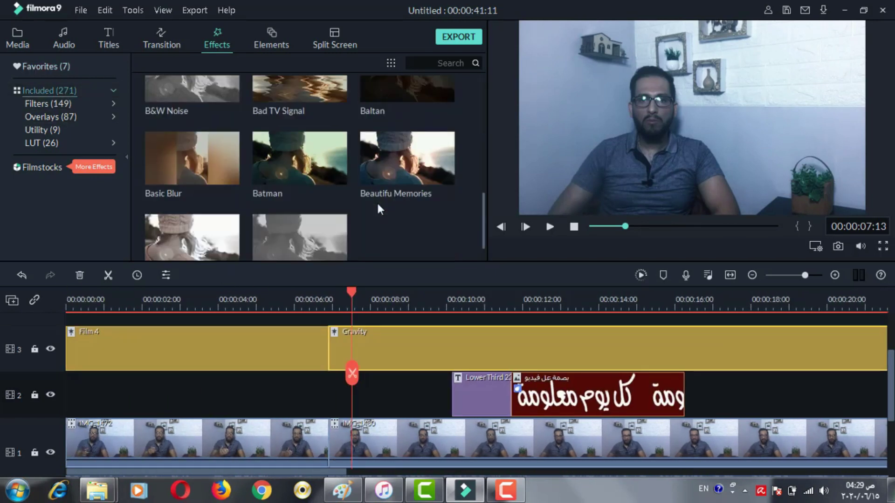
scroll(377, 206, "down", 20)
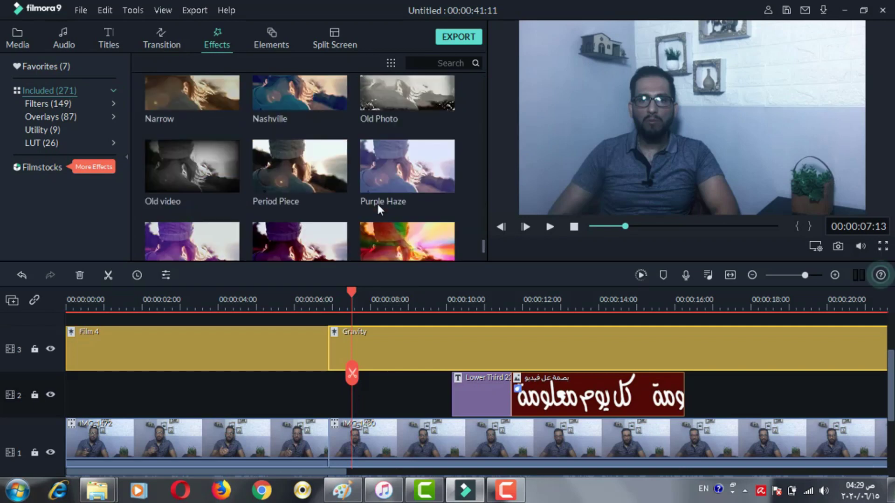
scroll(378, 202, "down", 20)
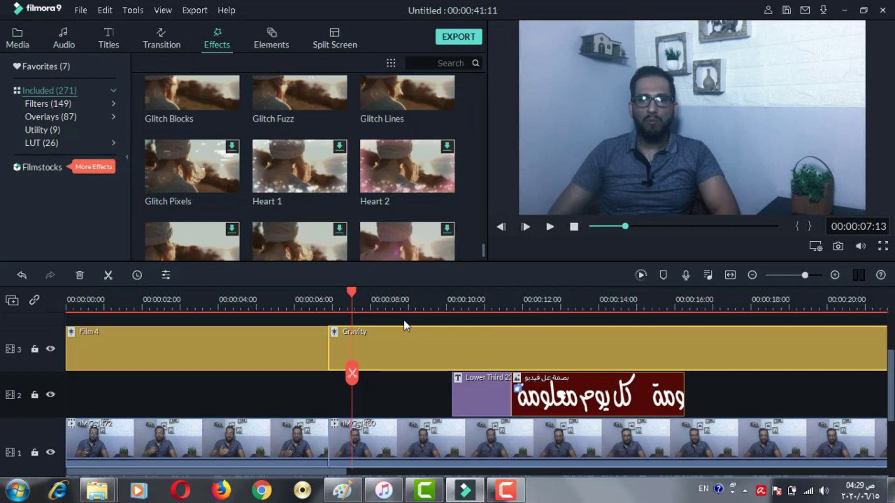
Browse the included transitions for the cut between the two clips, previewing Bar, Page Curl, Erase Slide and Blurry Roll 2.
scroll(404, 319, "up", 1)
scroll(430, 381, "down", 1)
scroll(340, 387, "down", 1)
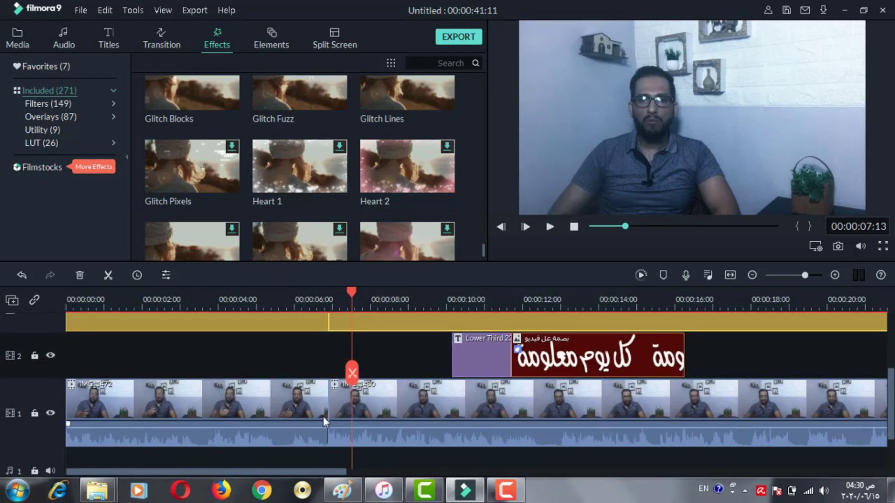
left_click(292, 407)
left_click(393, 404)
left_click(292, 393)
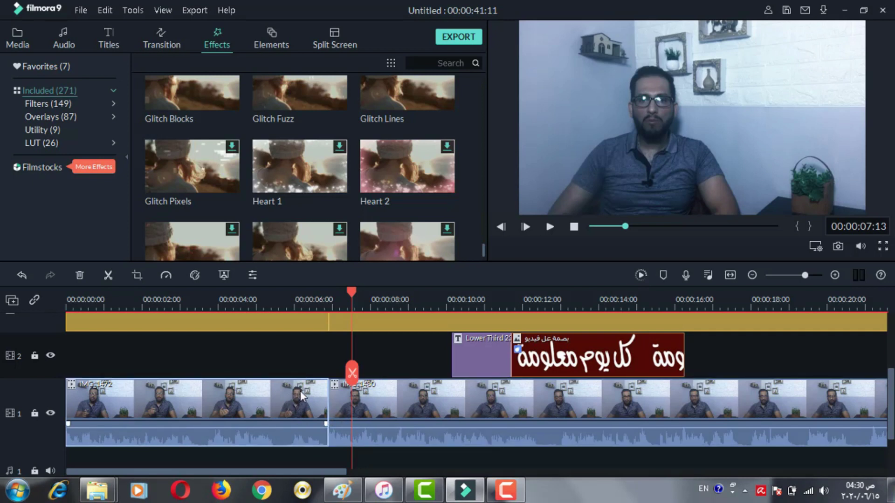
left_click(173, 43)
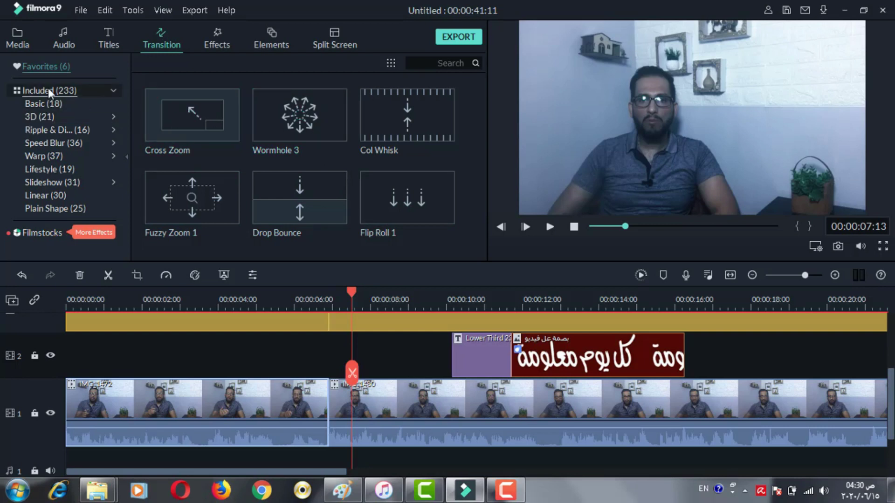
left_click(48, 87)
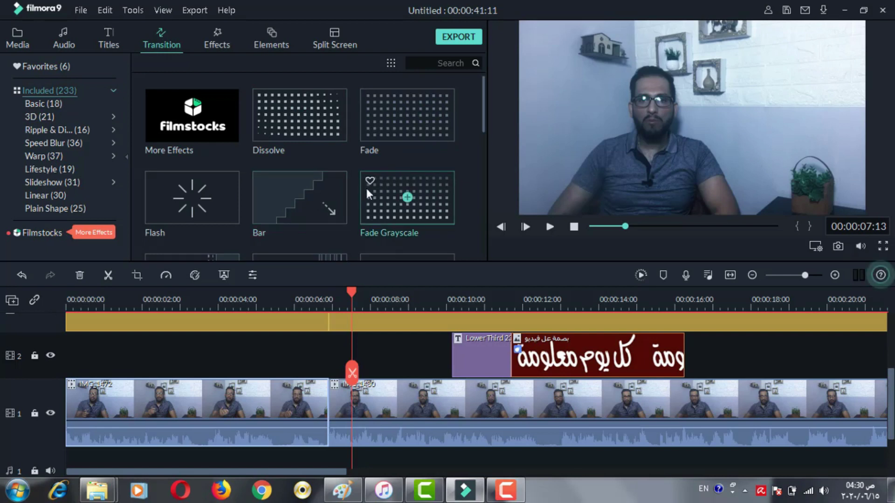
left_click(320, 189)
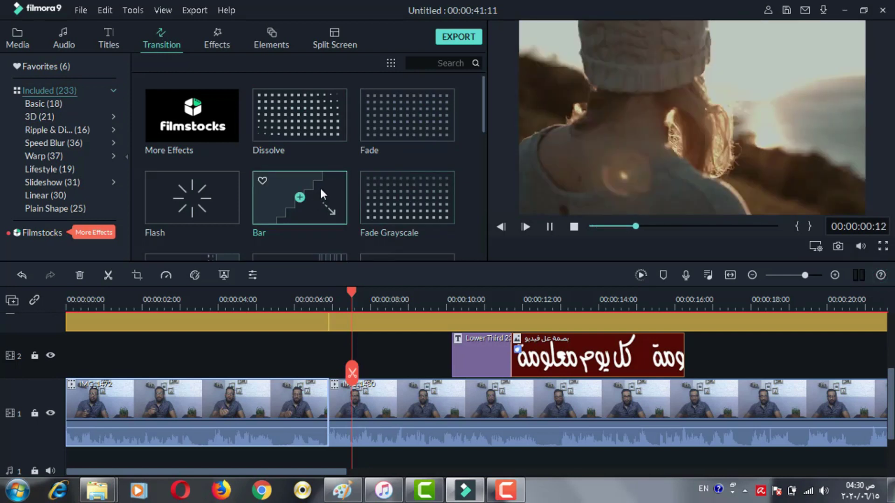
scroll(321, 188, "down", 8)
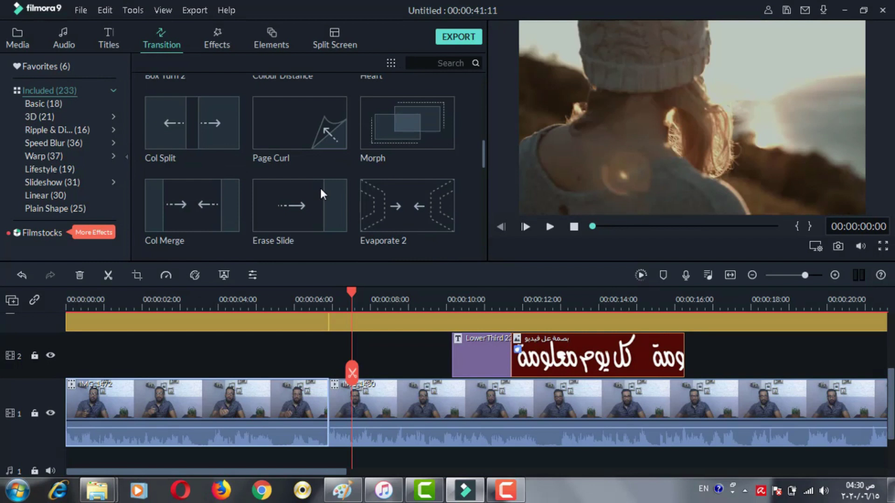
left_click(323, 125)
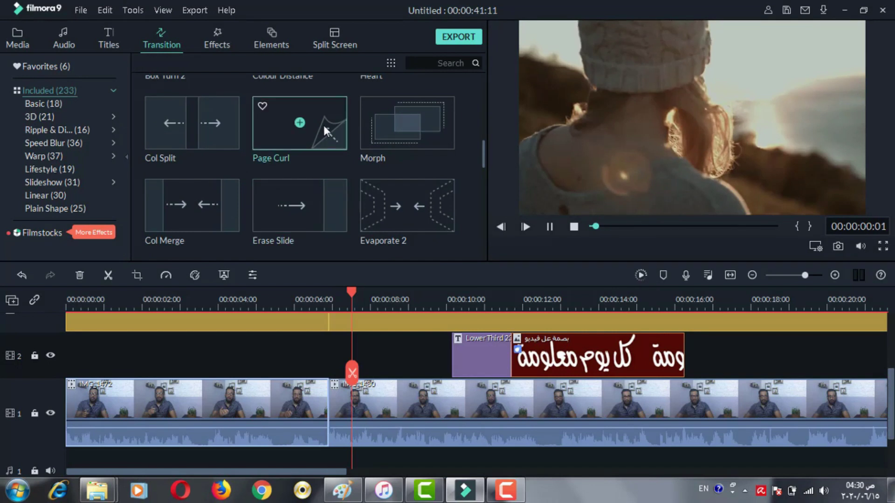
mouse_move(407, 205)
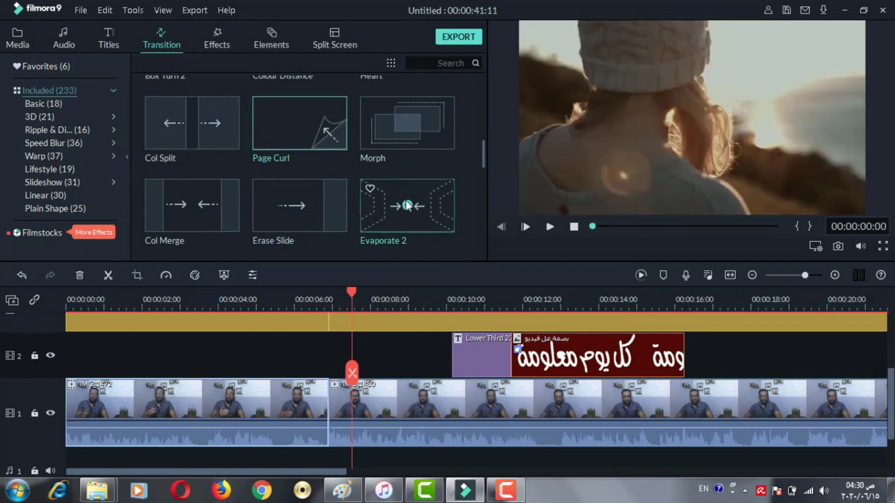
left_click(318, 208)
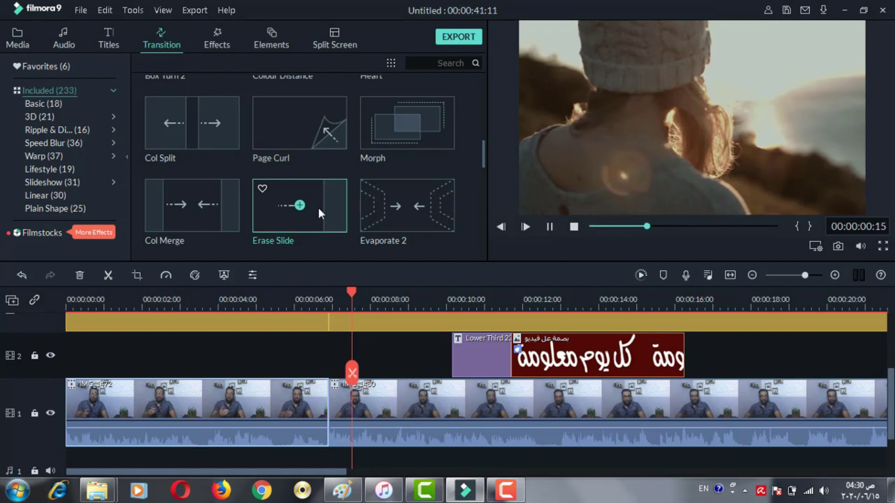
scroll(326, 208, "down", 5)
left_click(317, 153)
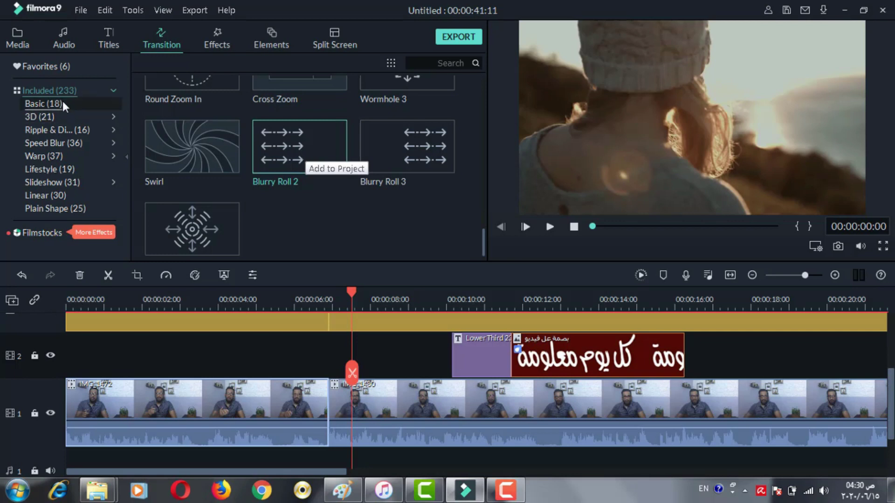
Add the favorite transition Wormhole 3 at the cut between the two clips on video track 1.
left_click(52, 66)
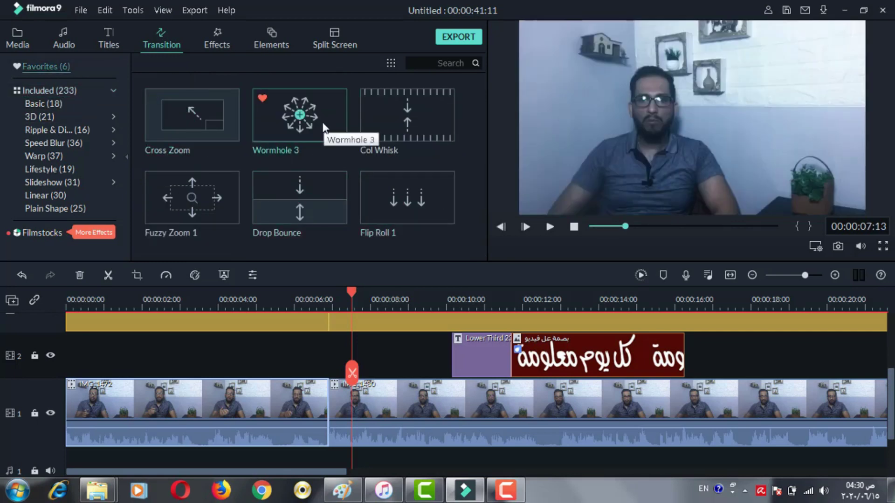
left_click_drag(325, 128, 321, 413)
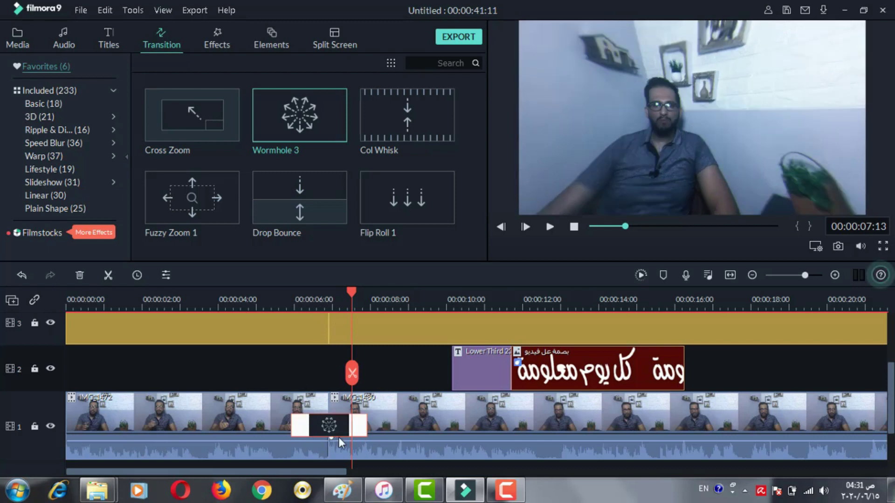
Play back the cut between the clips from 00:00:05:03 to check the Wormhole 3 transition, and preview Flip Roll 1.
left_click(260, 305)
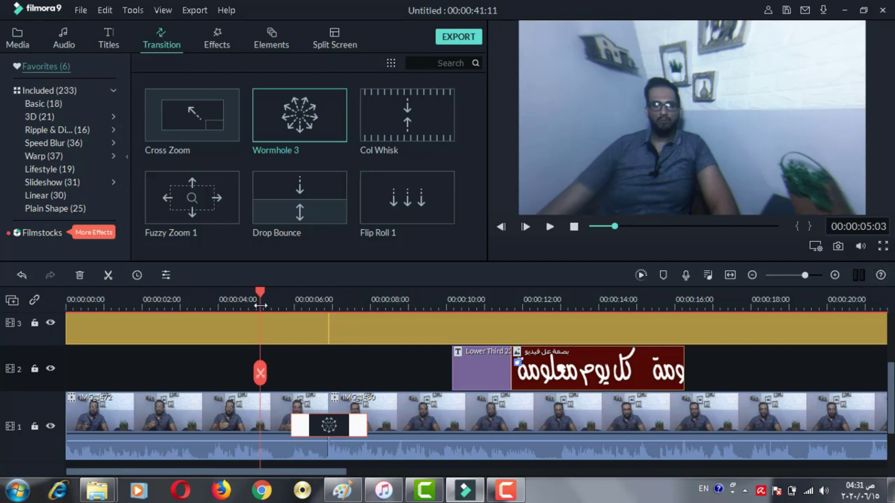
left_click(550, 226)
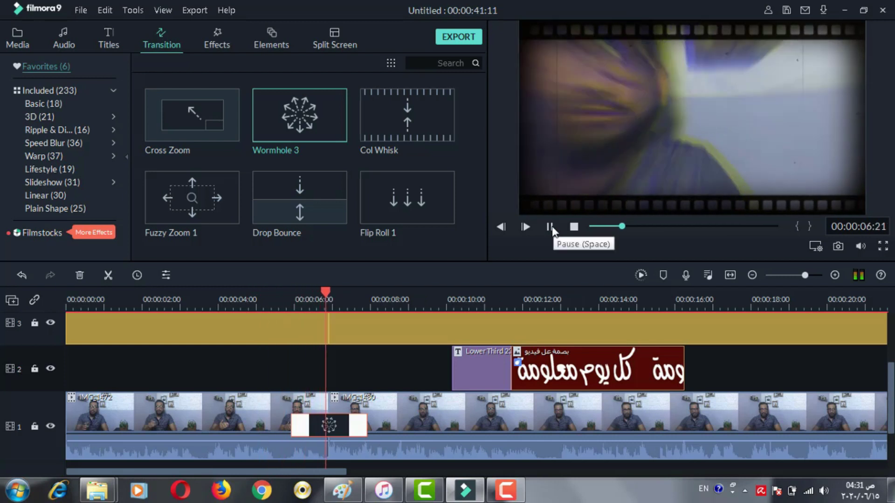
left_click(550, 227)
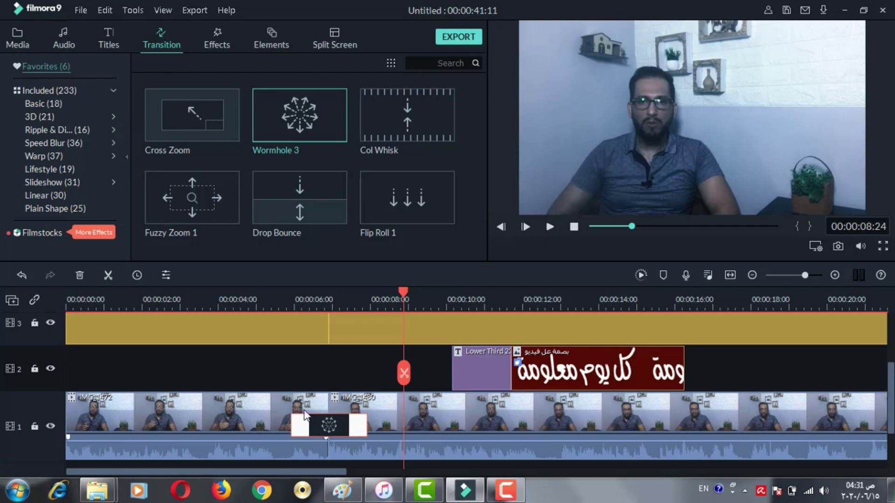
left_click(418, 183)
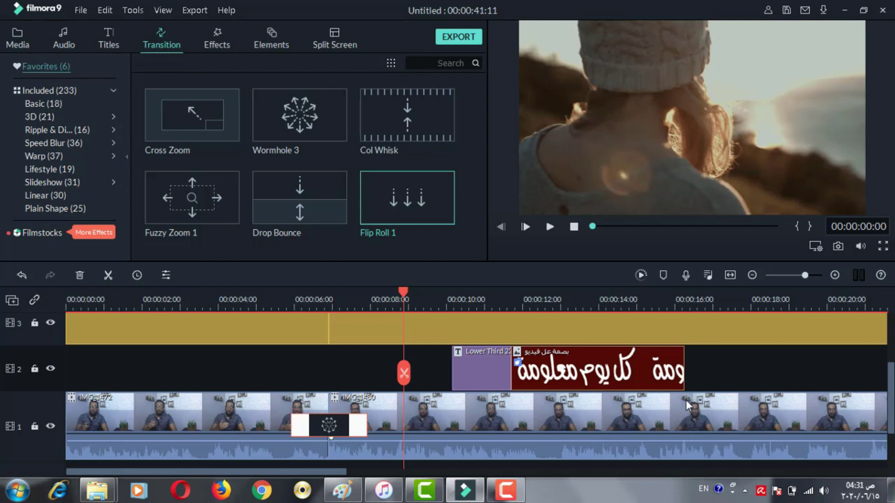
Import the audio file Sappheiros - You (Vlog No Copyright Music) from its Windows folder onto audio track 1.
scroll(223, 321, "down", 3)
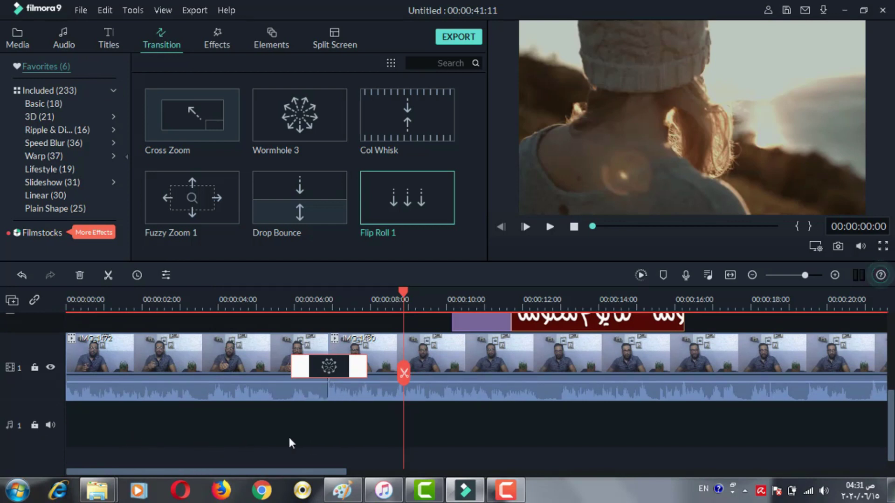
scroll(359, 364, "up", 6)
scroll(359, 364, "down", 5)
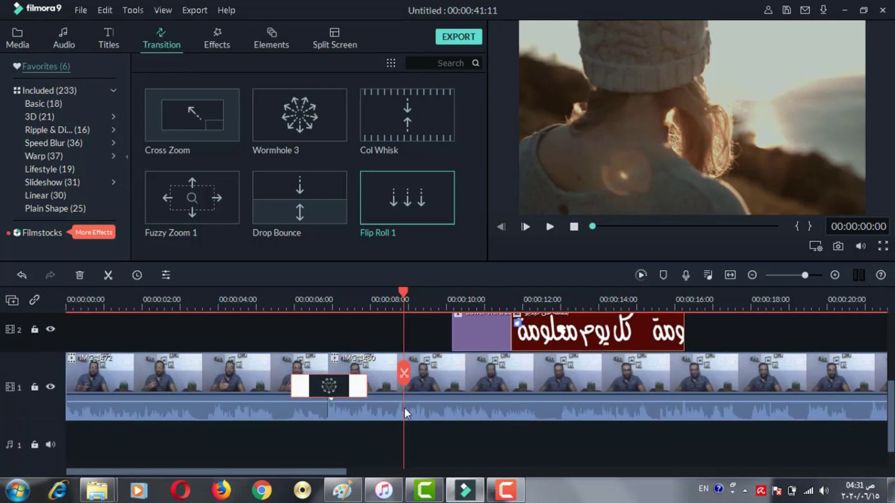
left_click(846, 10)
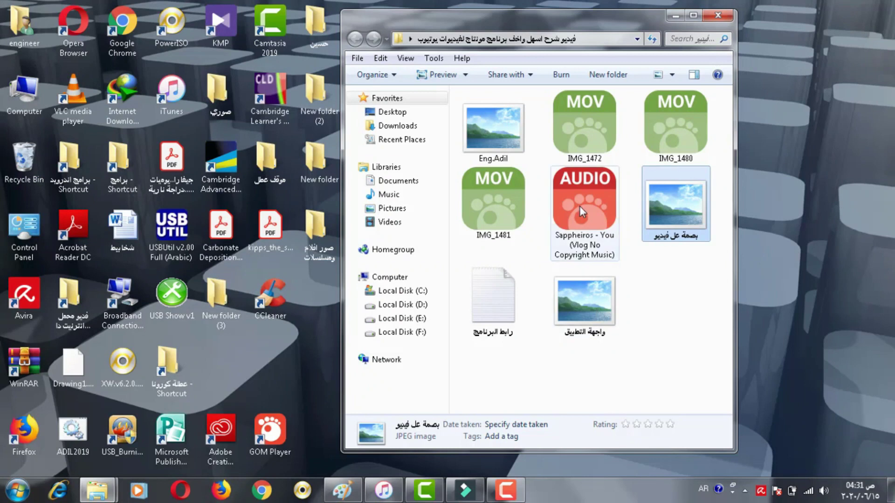
left_click_drag(581, 212, 185, 471)
scroll(226, 367, "up", 3)
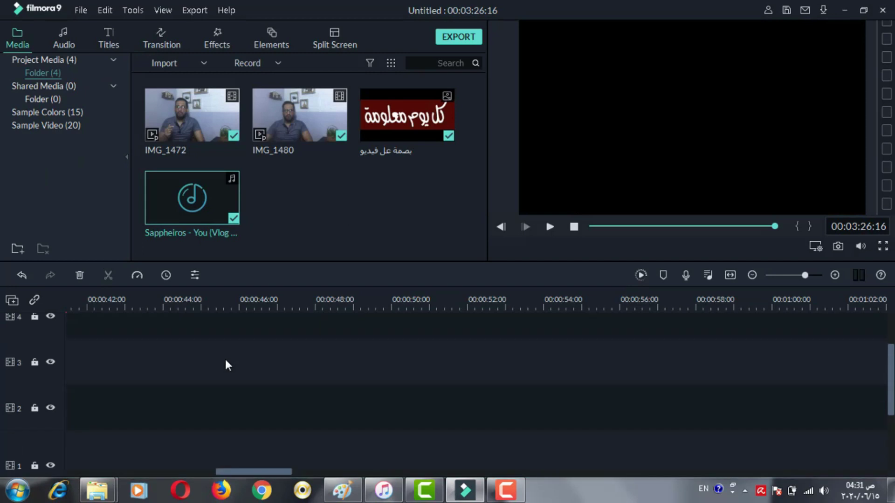
scroll(224, 363, "down", 3)
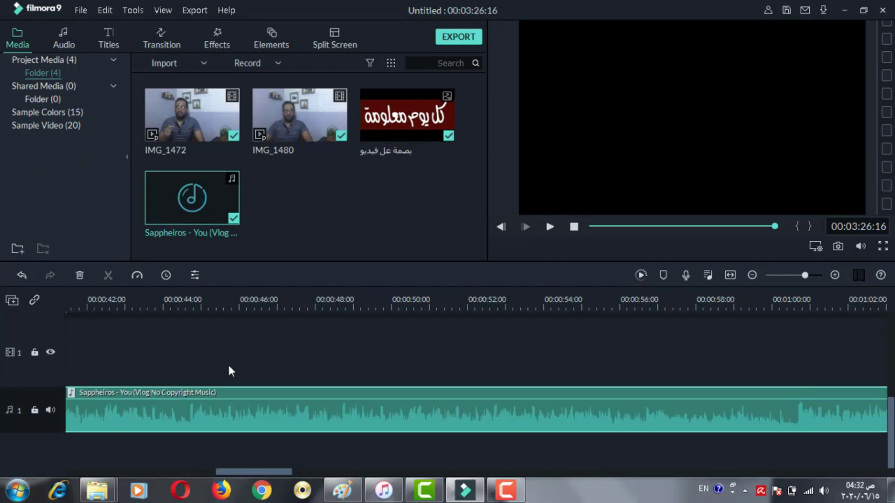
Move the music clip to the start of audio track 1 and play back the project from 00:00:00:19.
left_click(549, 228)
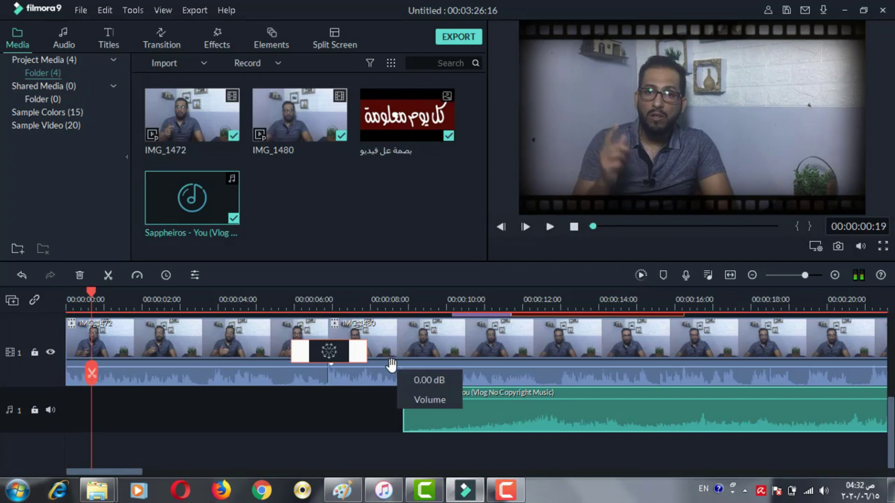
left_click_drag(527, 414, 179, 429)
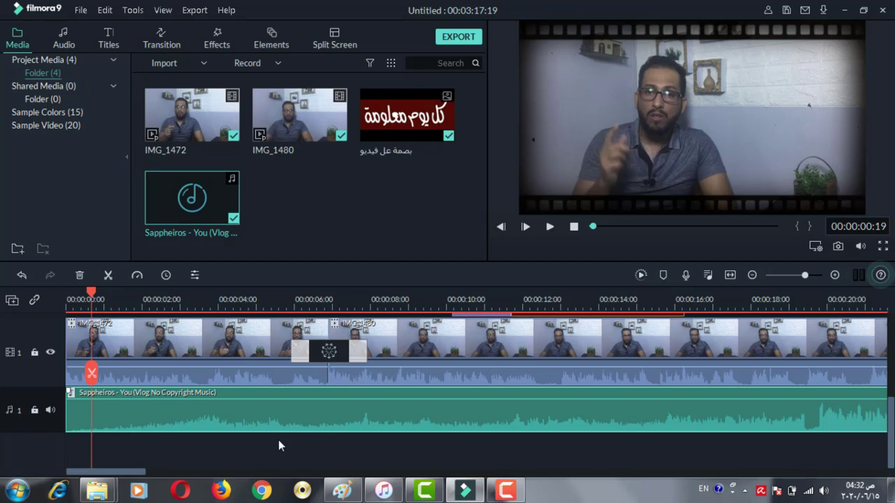
left_click(552, 225)
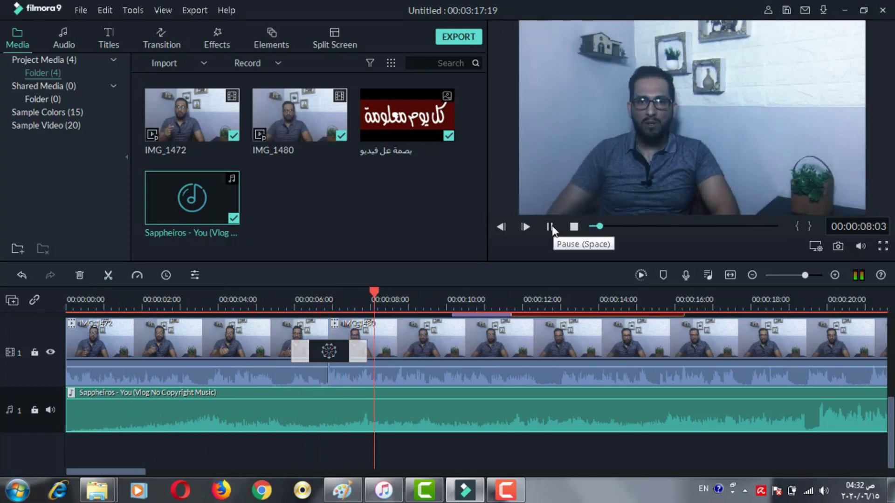
Stop the playback and lower the volume of the music clip on audio track 1 to -16.86 dB.
left_click(551, 227)
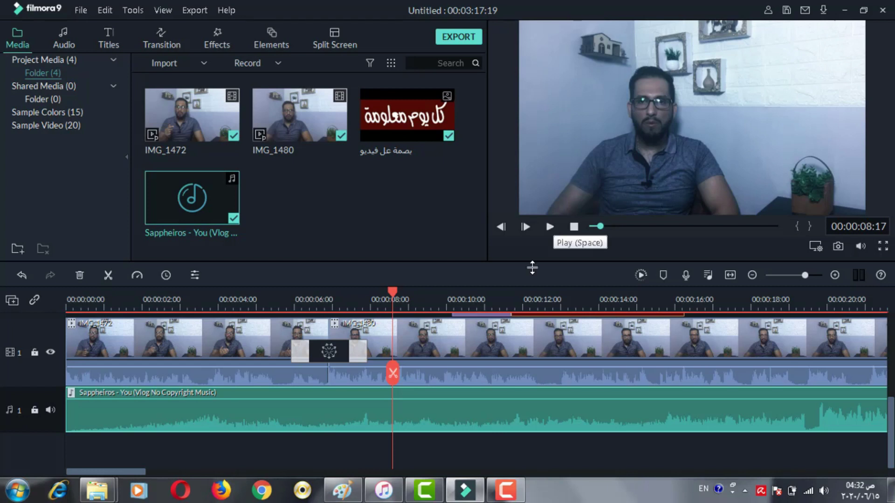
double_click(302, 412)
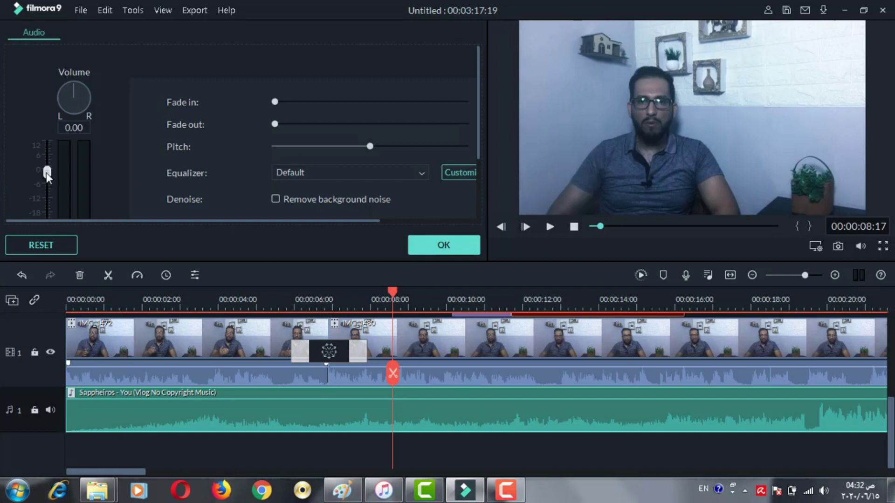
left_click_drag(46, 172, 51, 209)
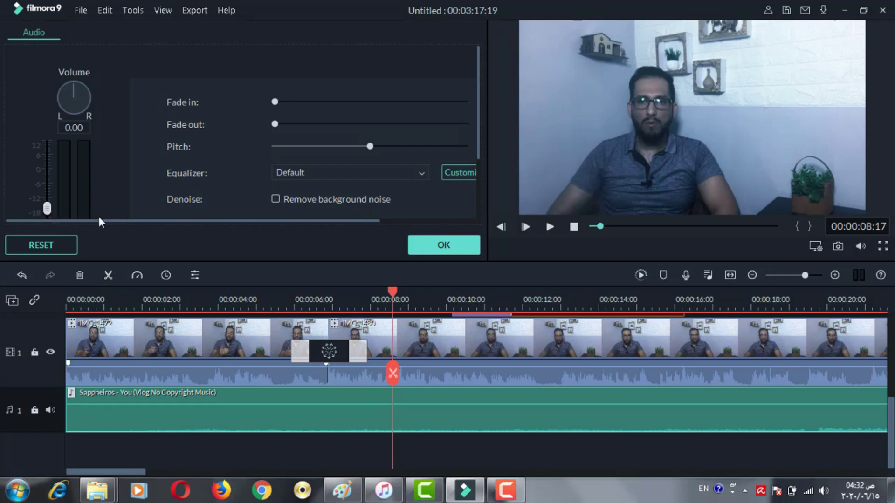
left_click(441, 248)
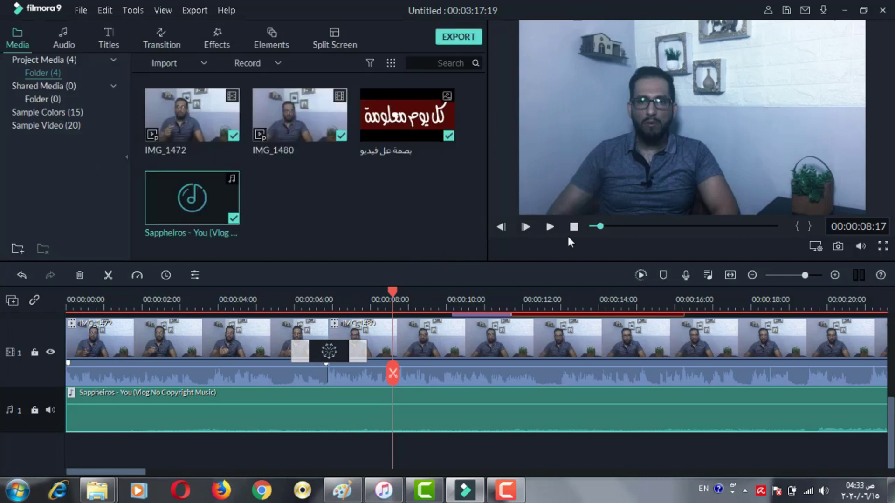
Play back the project from 00:00:08:17 to check the music level, and review the music clip's volume setting.
left_click(550, 227)
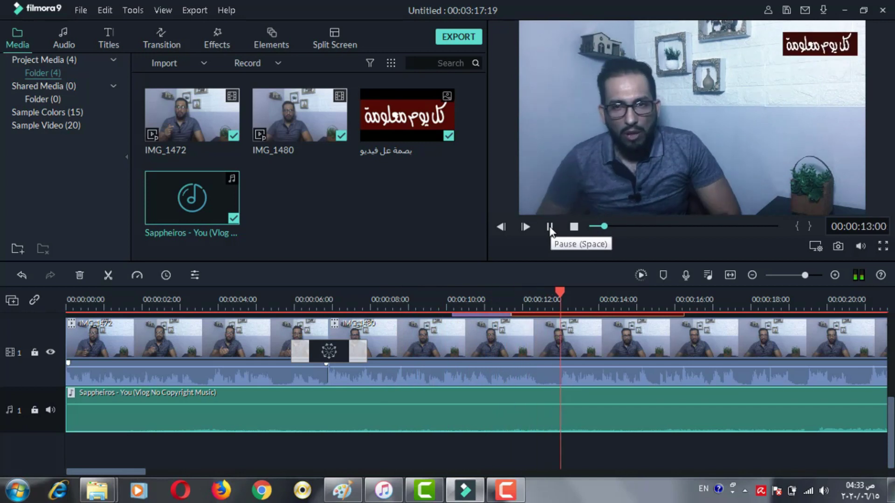
left_click(550, 227)
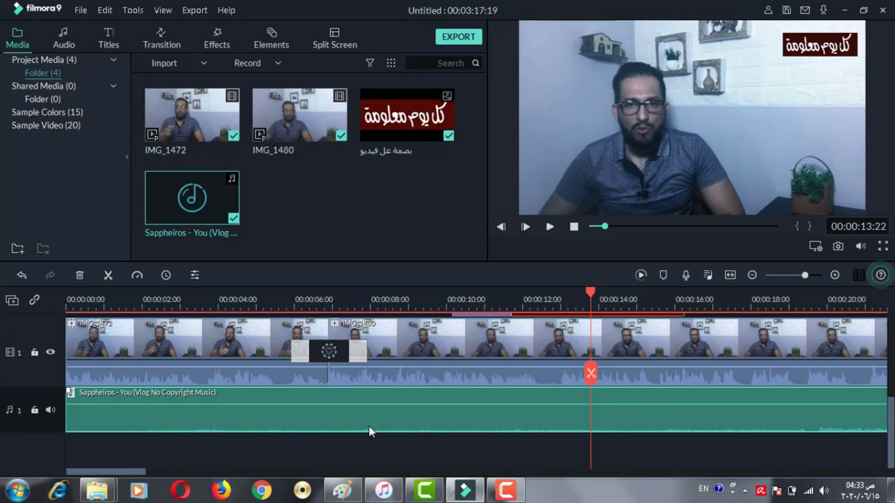
double_click(329, 417)
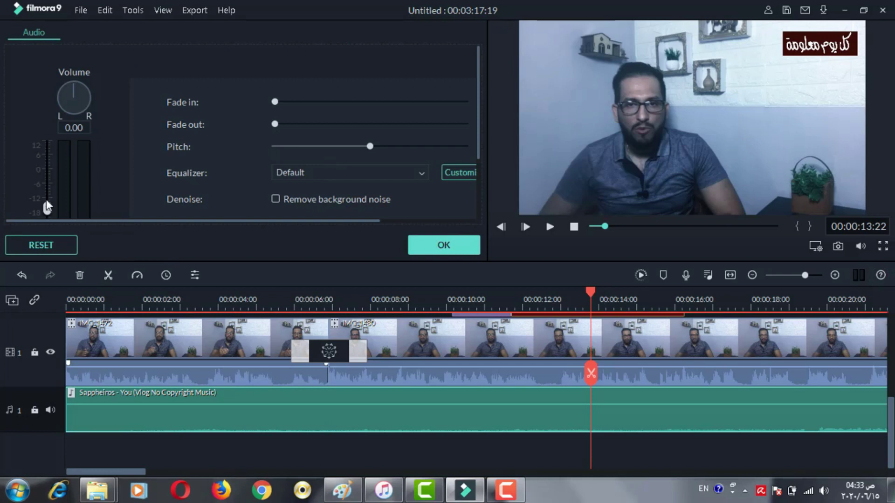
scroll(58, 186, "down", 3)
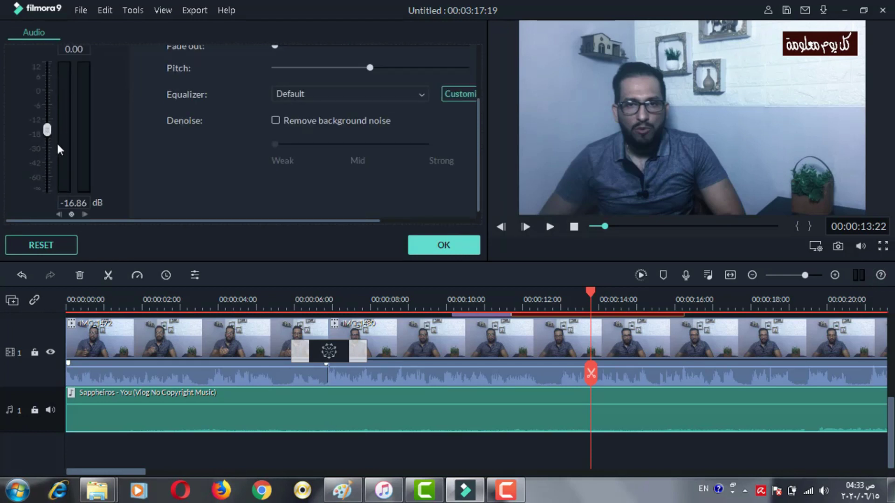
left_click(433, 247)
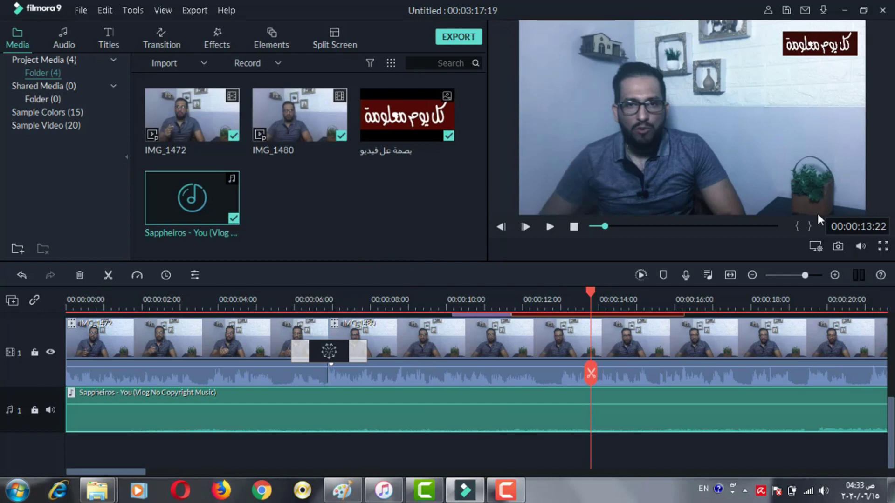
Import the name signature image from its Windows folder and place it at the start of video track 4.
scroll(533, 380, "up", 5)
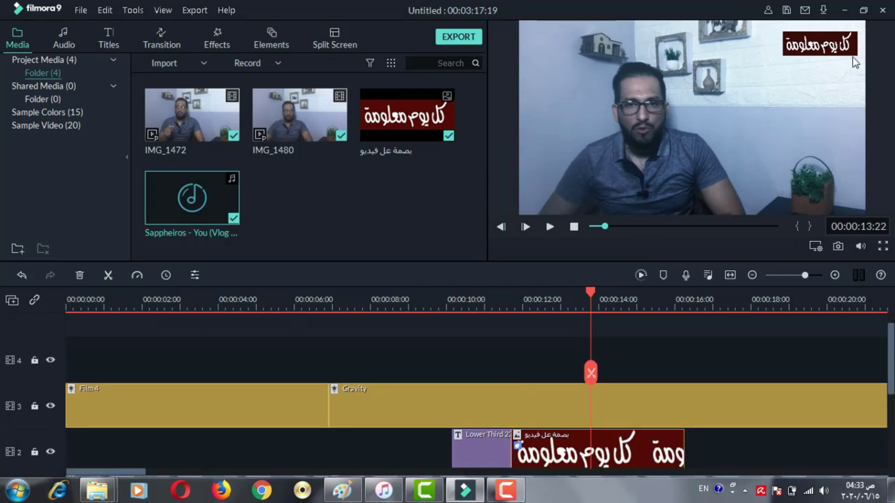
left_click(845, 16)
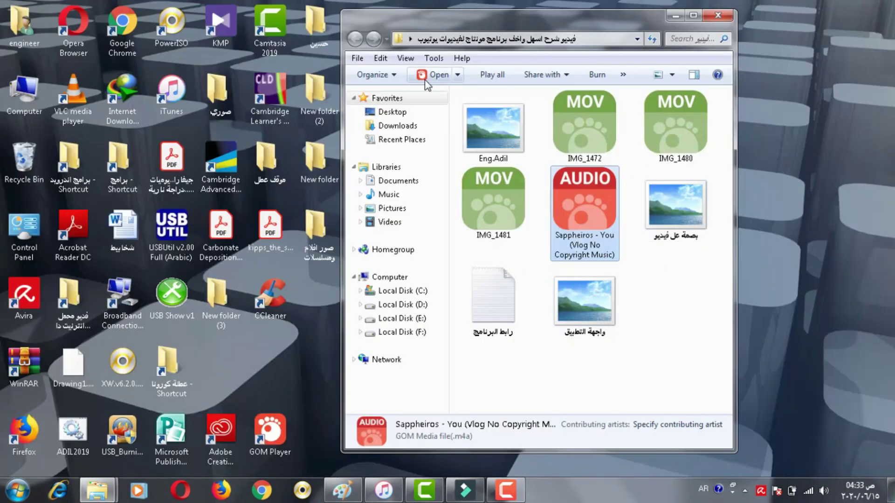
mouse_move(501, 148)
left_click_drag(501, 148, 380, 234)
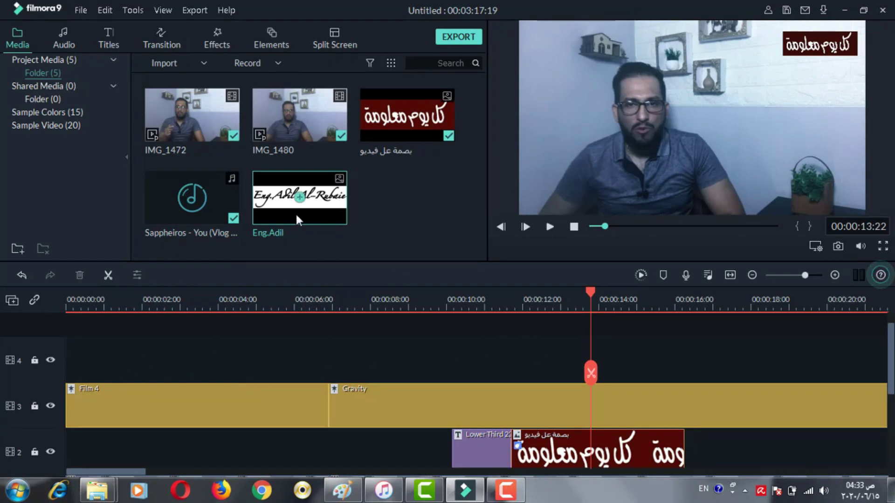
scroll(304, 439, "down", 1)
scroll(303, 439, "up", 2)
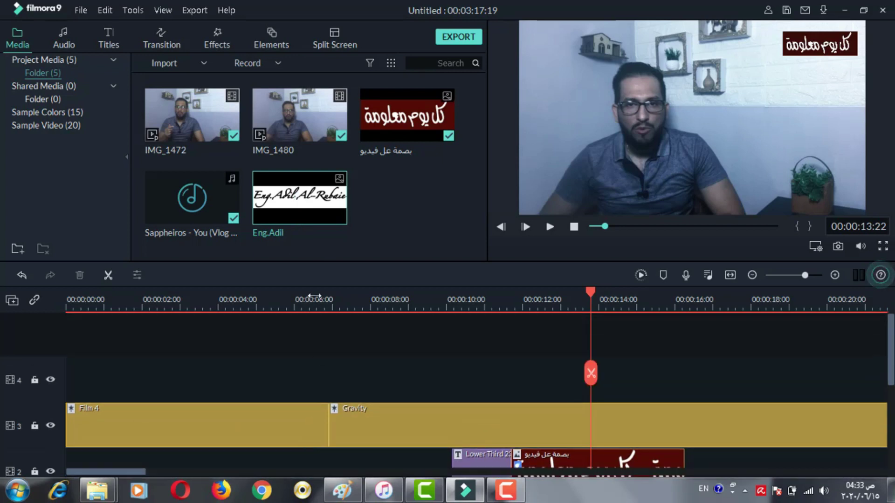
left_click_drag(209, 338, 71, 395)
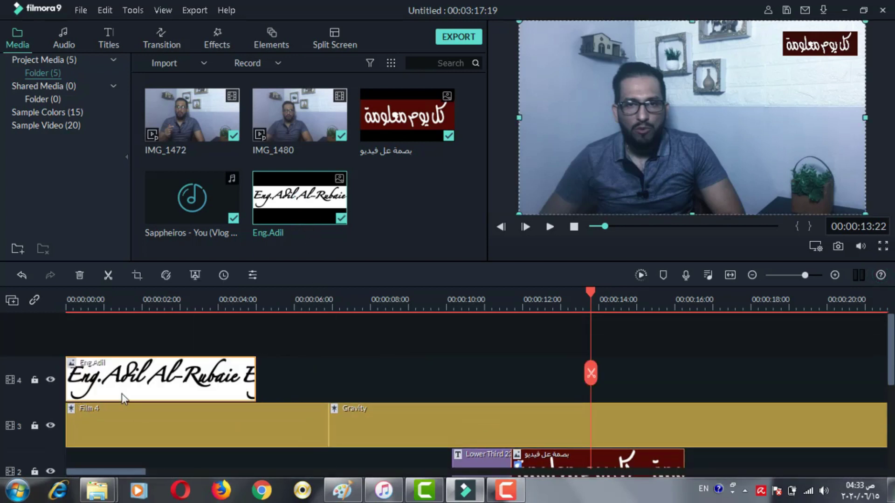
Shrink the signature image to a small watermark and place it in the upper-right corner of the video frame.
left_click(88, 308)
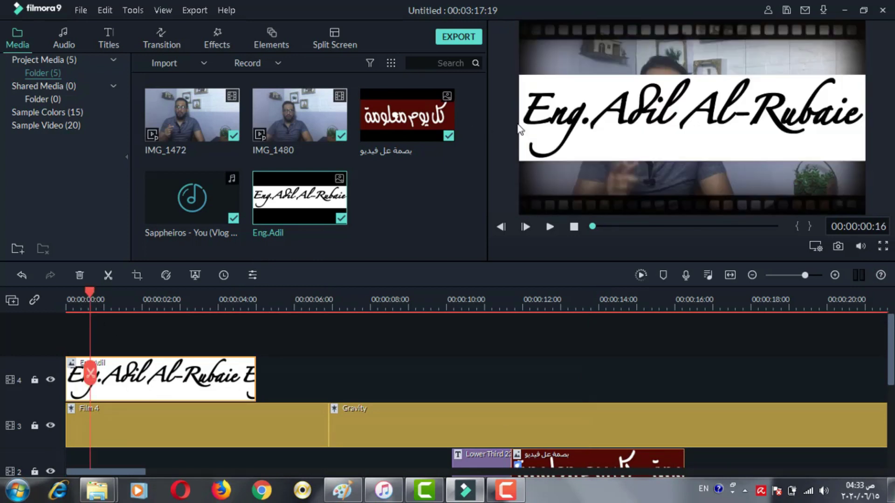
double_click(616, 135)
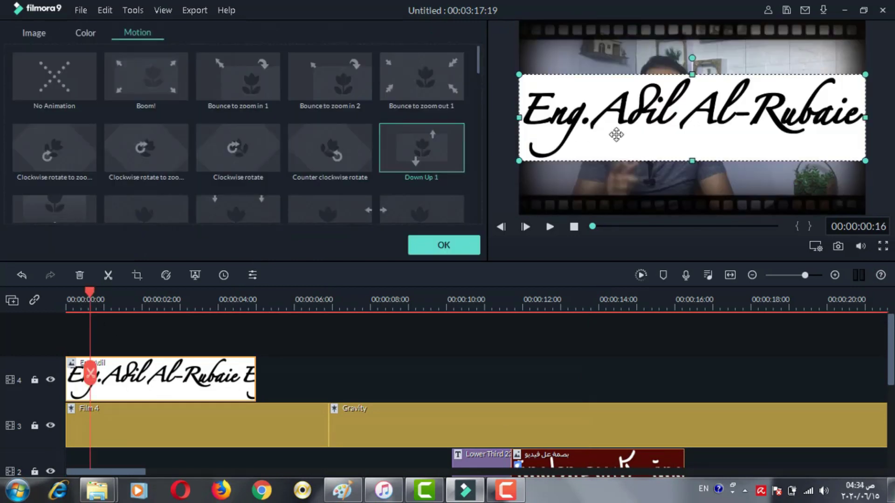
left_click_drag(525, 162, 844, 54)
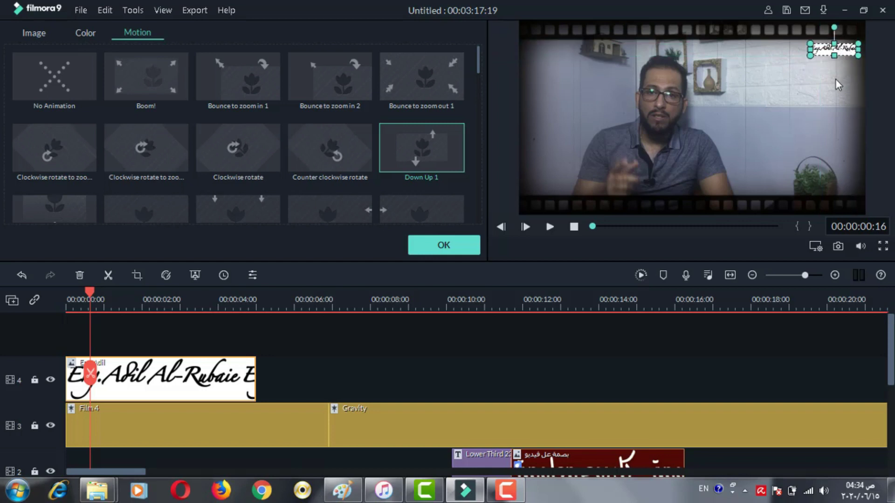
left_click(835, 75)
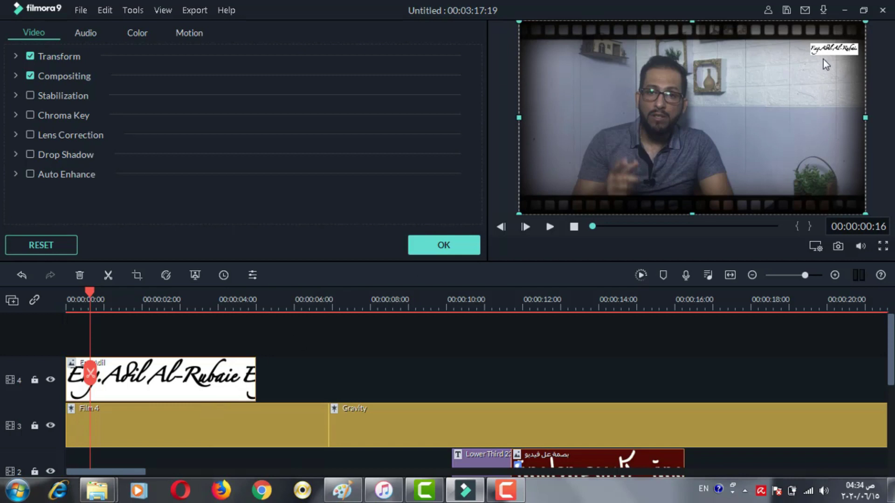
Extend the signature image clip on video track 4 to the end of the Gravity effect.
left_click(247, 377)
left_click_drag(255, 376, 843, 375)
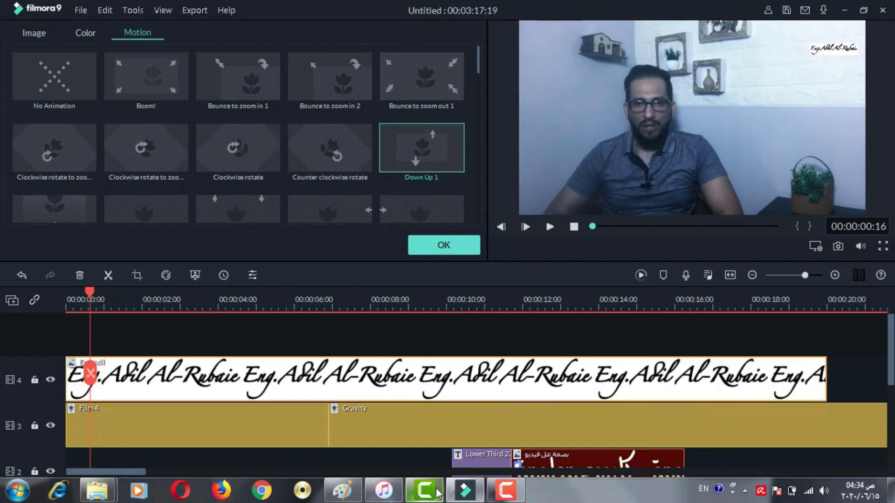
left_click_drag(124, 471, 190, 478)
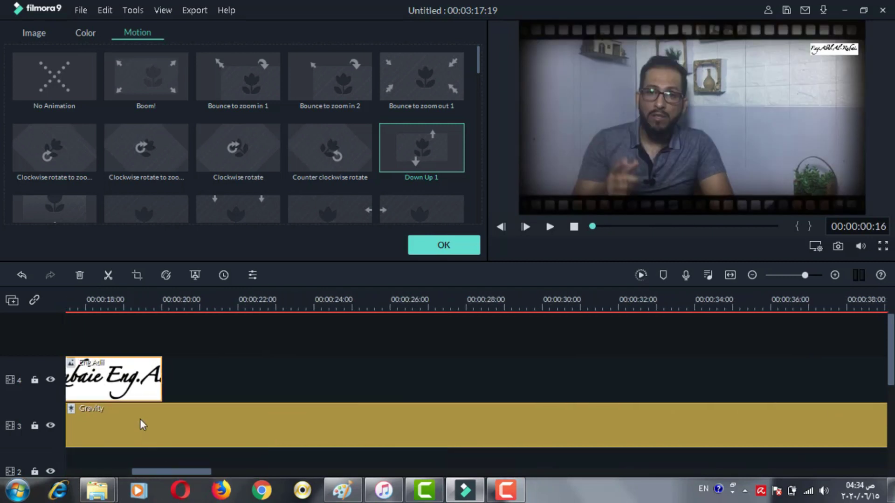
left_click(206, 376)
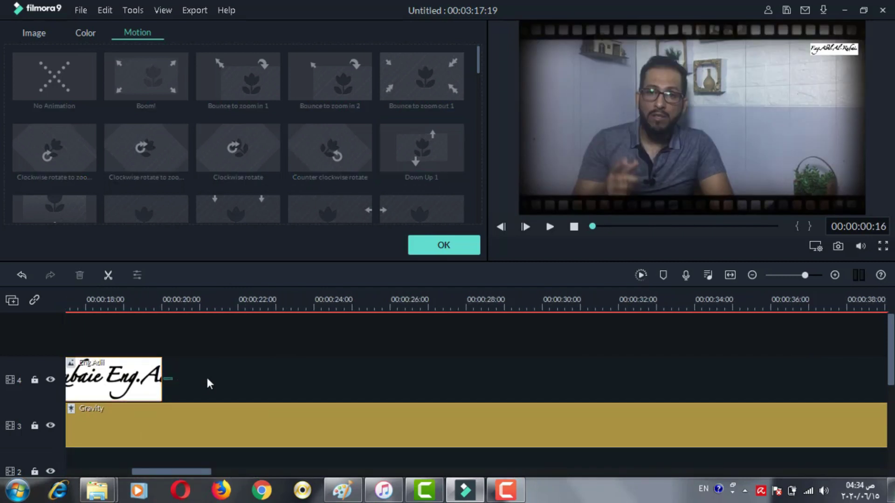
left_click(150, 376)
left_click_drag(162, 376, 644, 376)
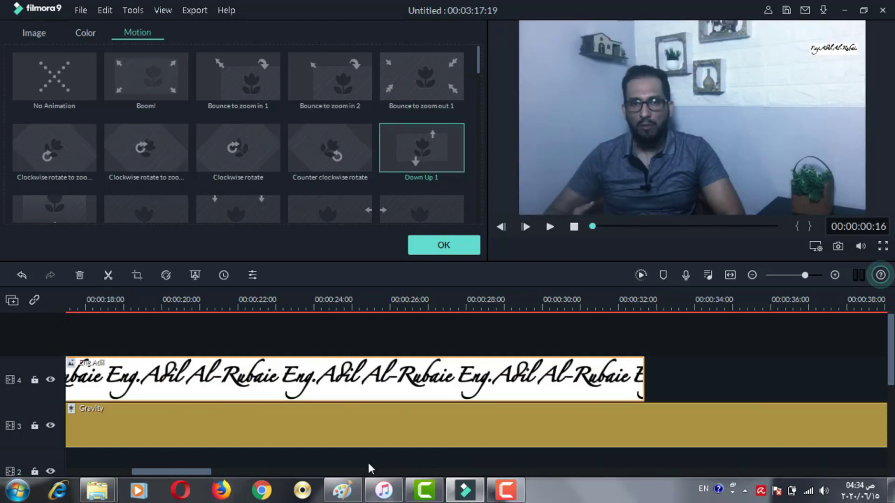
left_click_drag(181, 474, 219, 474)
scroll(292, 472, "left", 8)
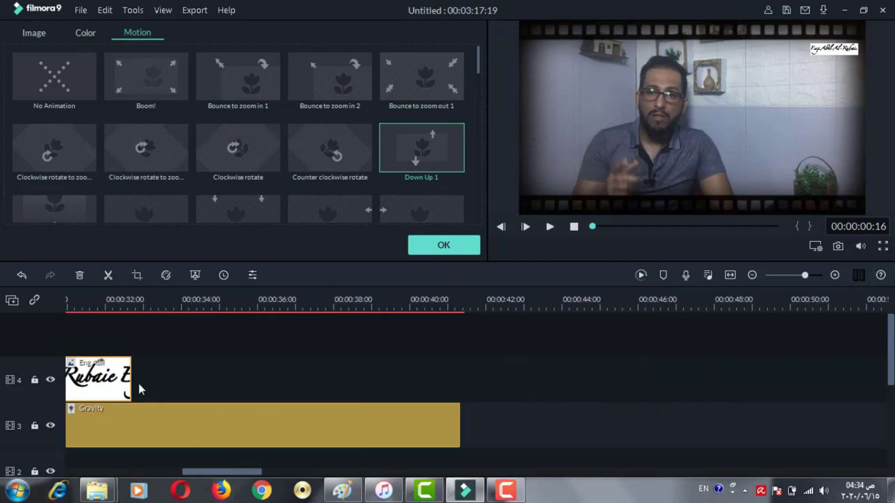
left_click_drag(130, 380, 459, 380)
Trim the end of the music clip on audio track 1 to the end of the IMG_1480 clip at 00:00:41:11.
scroll(334, 434, "down", 2)
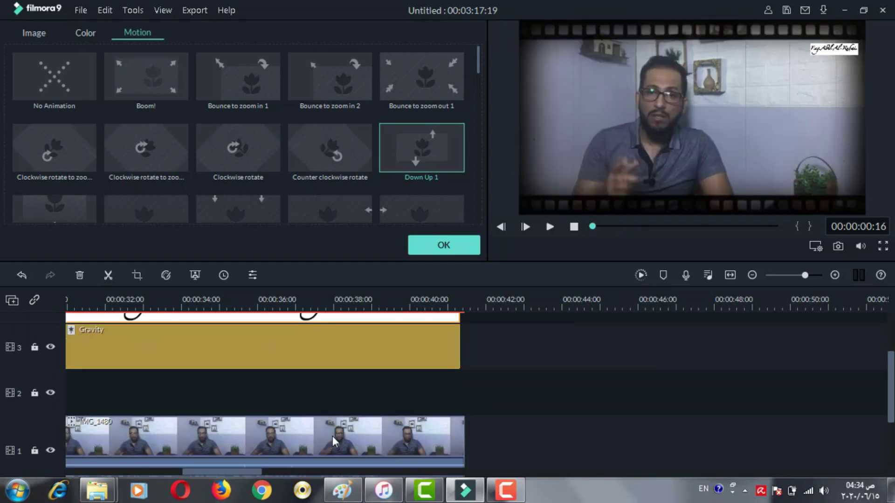
scroll(335, 434, "down", 2)
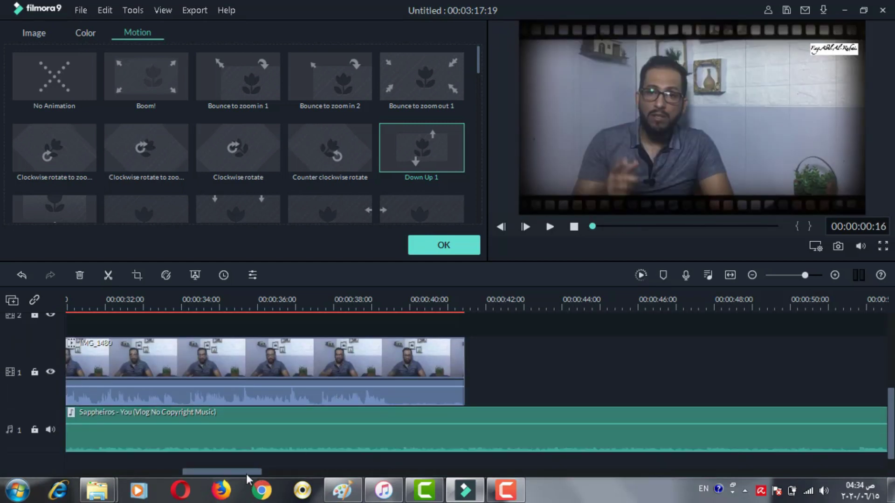
mouse_move(240, 431)
left_click_drag(244, 473, 362, 486)
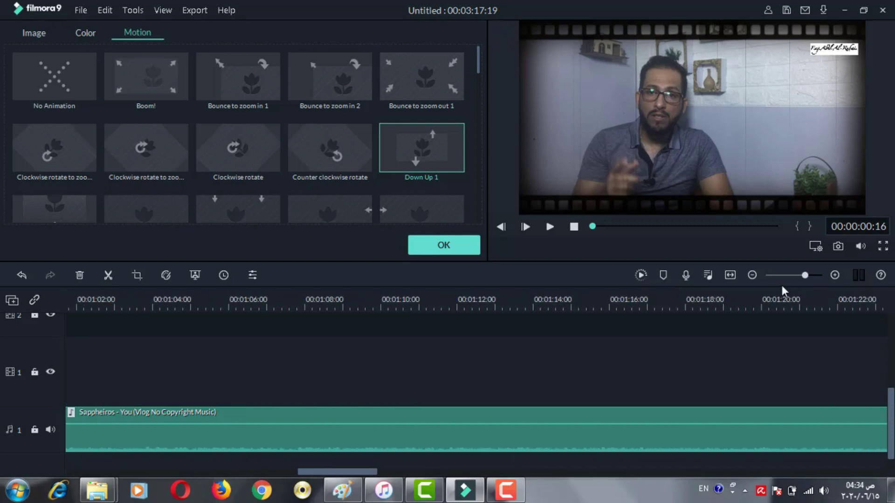
left_click(752, 275)
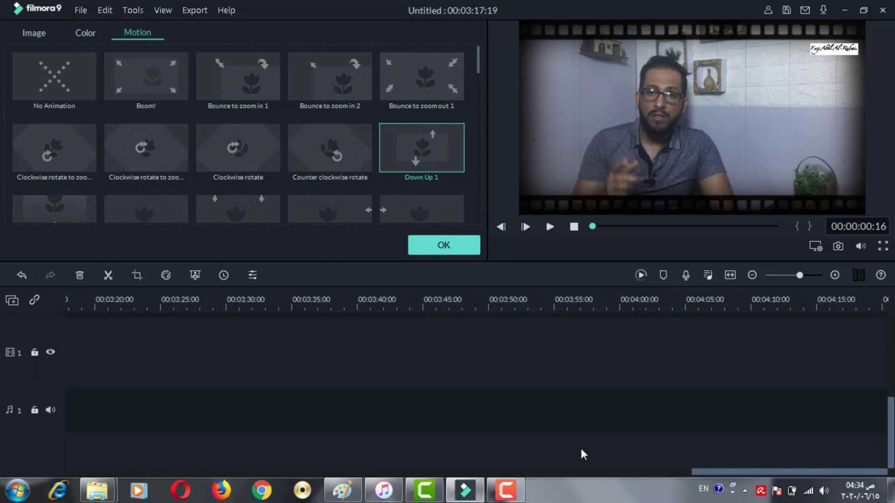
left_click_drag(745, 472, 619, 487)
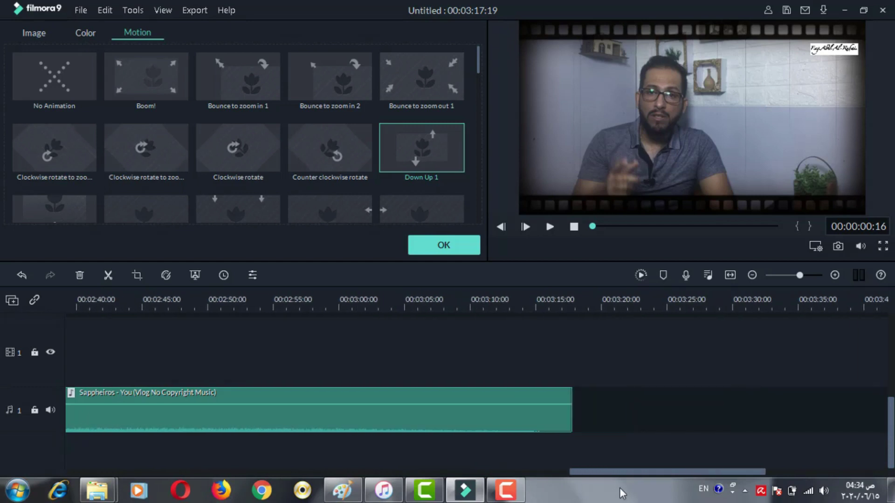
left_click(752, 275)
left_click_drag(720, 479, 340, 487)
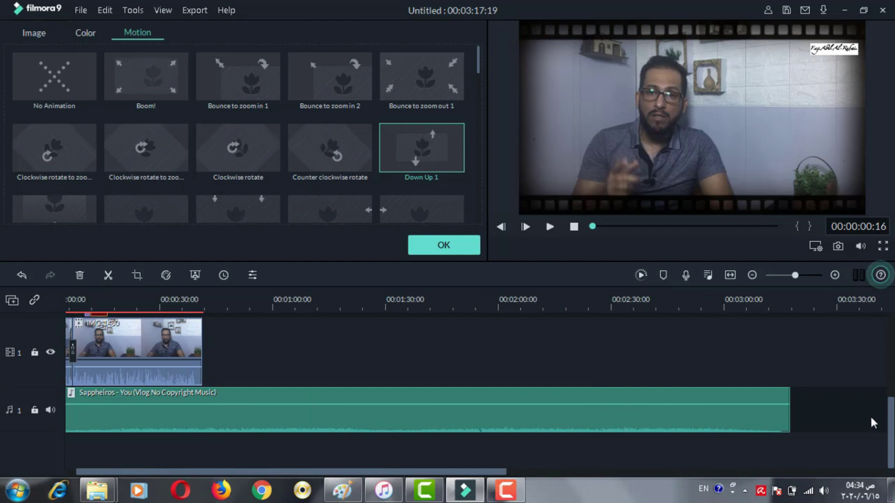
double_click(787, 413)
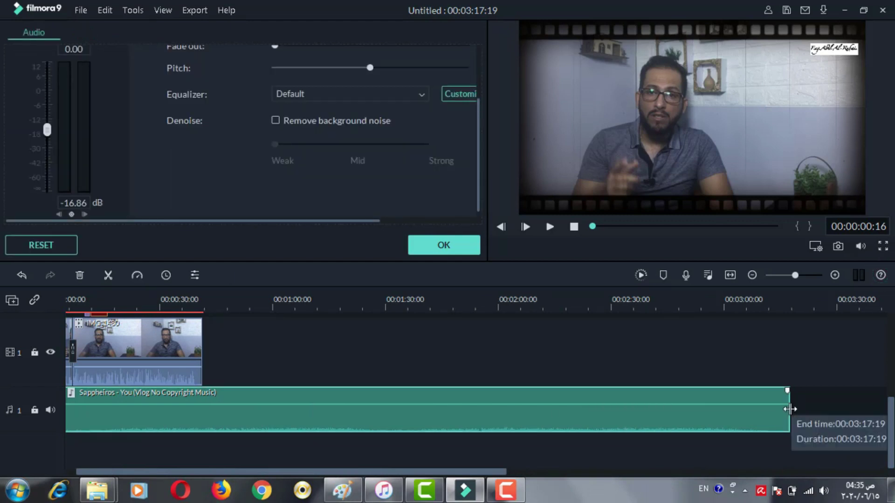
left_click_drag(789, 409, 202, 421)
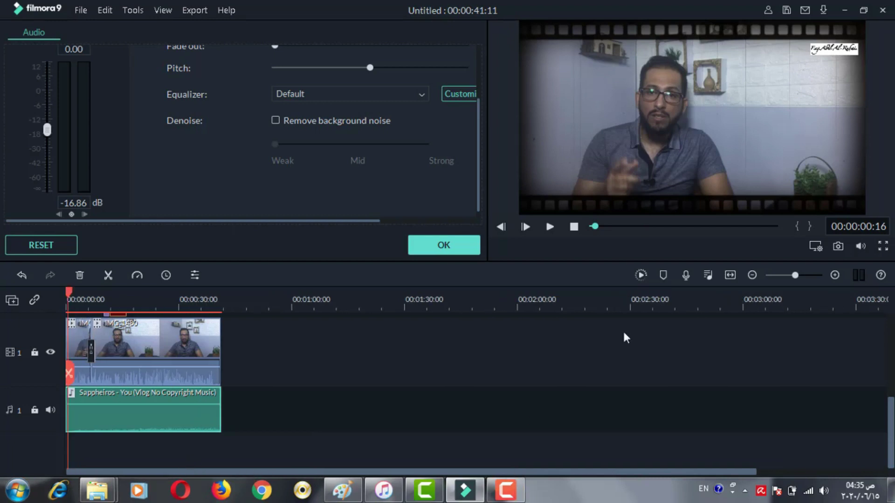
Close the audio settings and play back the project from 00:00:00:16 to check the watermark and music.
left_click(834, 275)
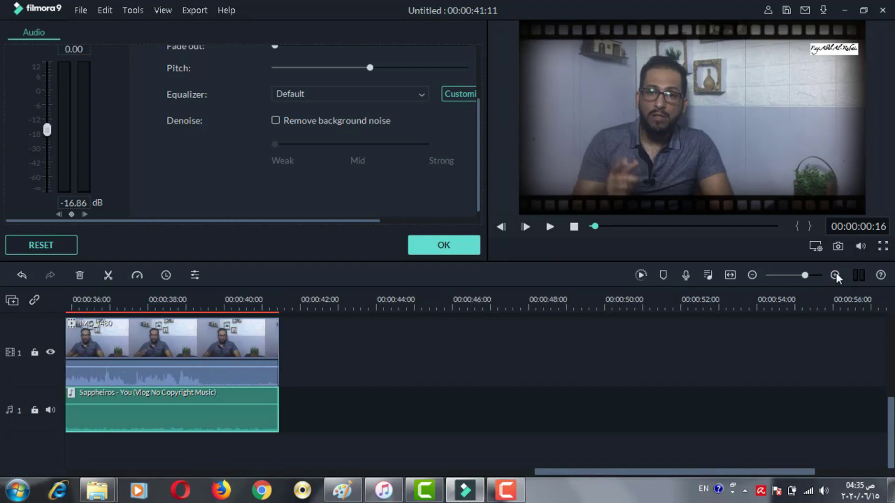
left_click(834, 275)
left_click_drag(776, 475, 60, 482)
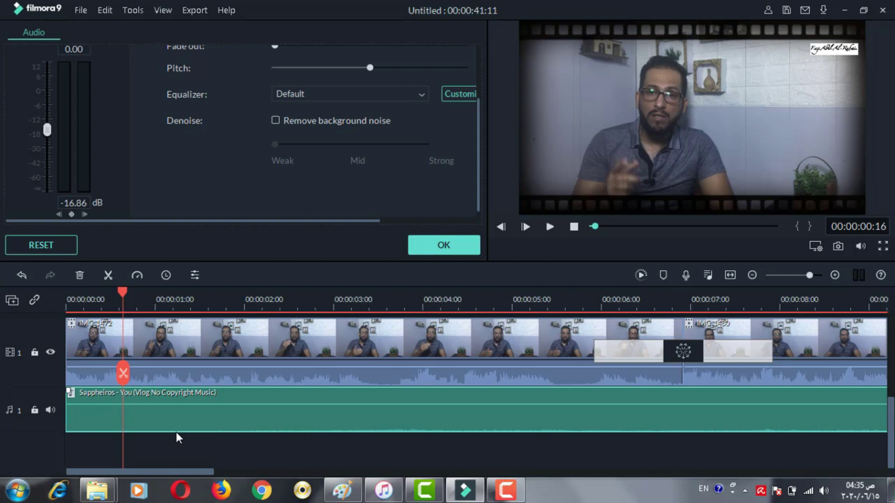
left_click(458, 244)
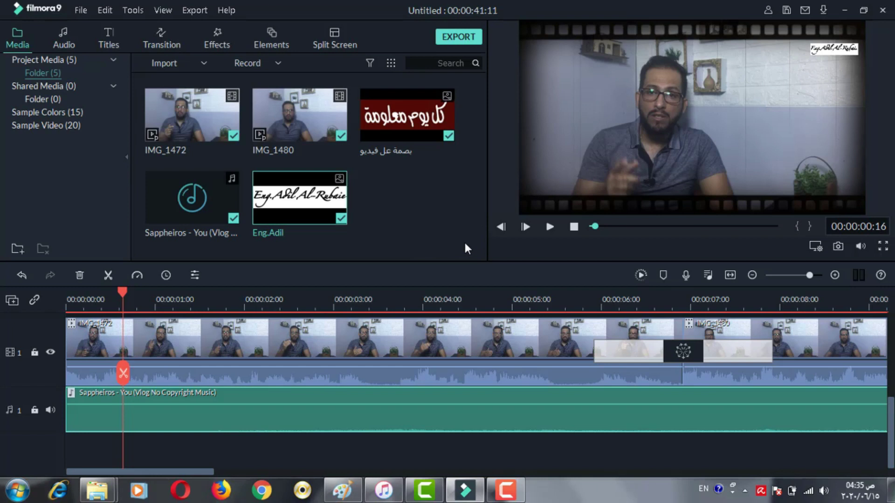
left_click(551, 227)
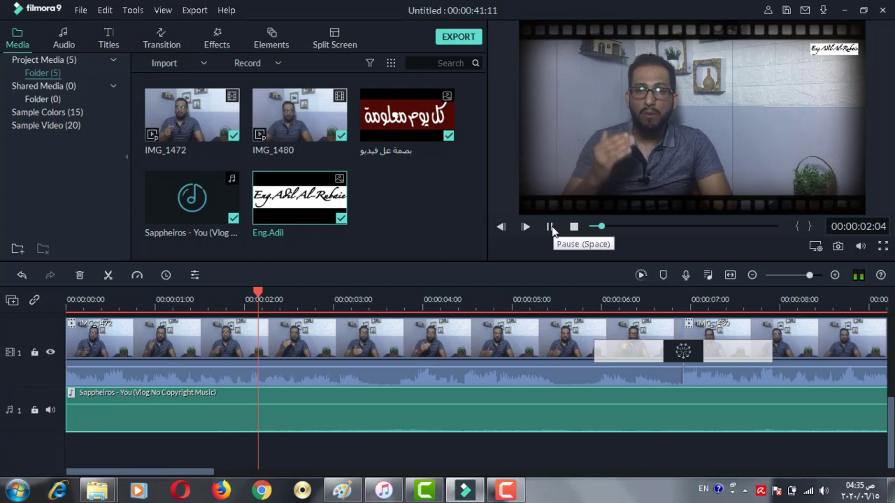
Stop the preview, set the MP4 export's video bit rate to 10000 kbps and clear the default file name.
left_click(551, 227)
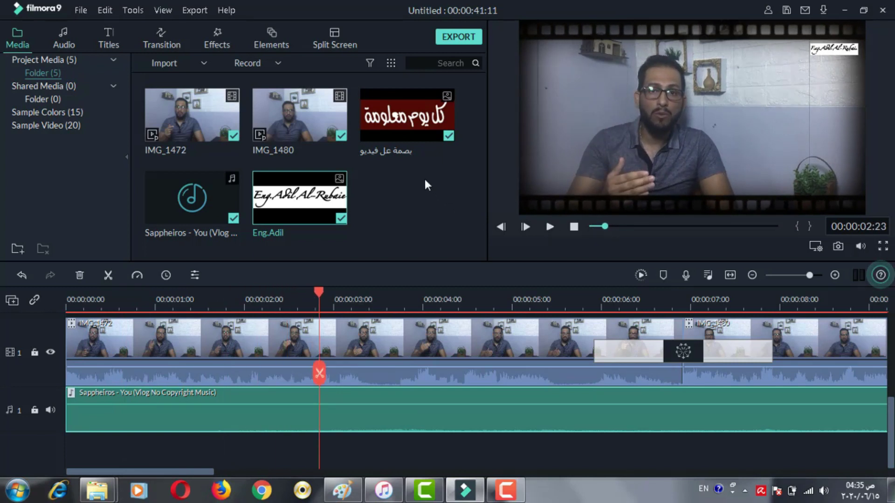
left_click(468, 40)
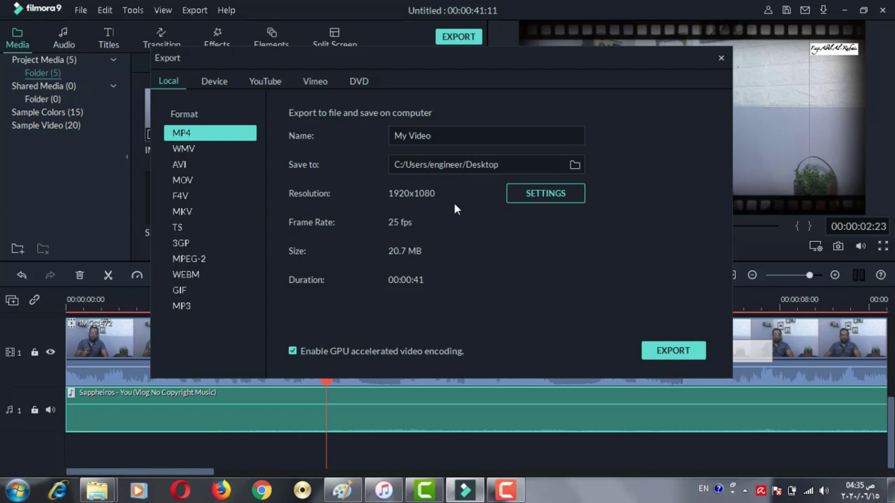
left_click(549, 195)
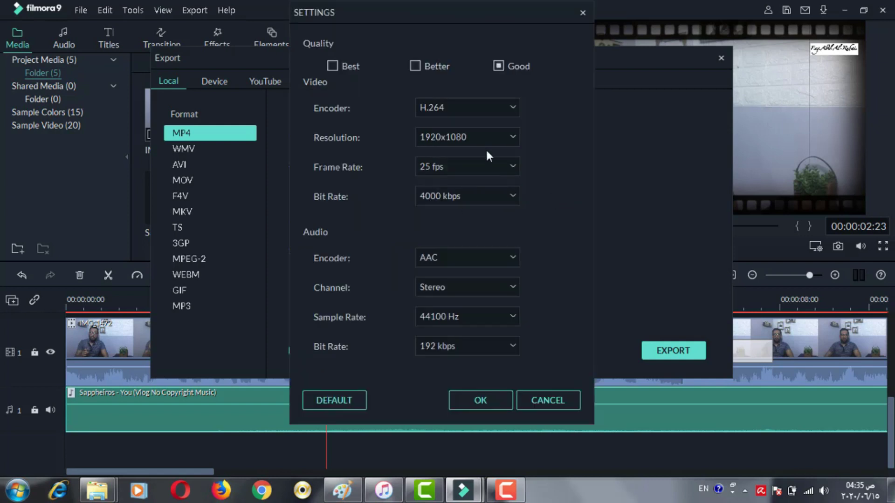
left_click(506, 141)
left_click(507, 141)
left_click(508, 142)
left_click(507, 139)
left_click(490, 201)
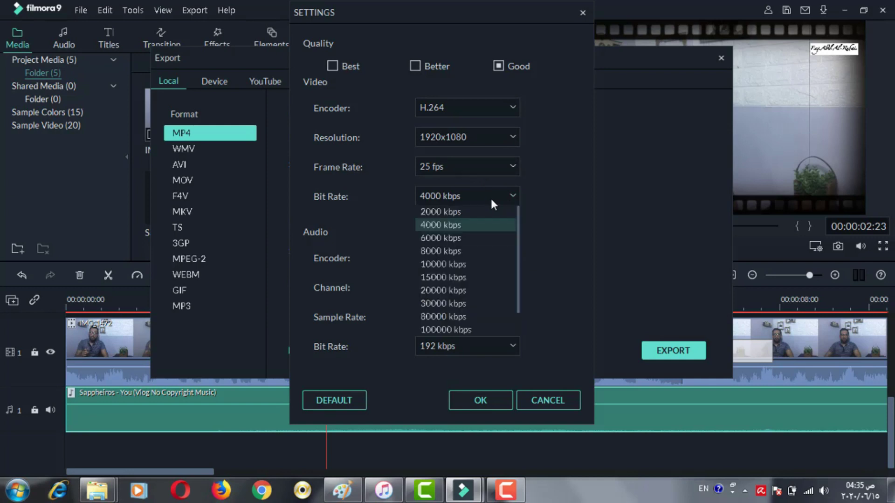
left_click(485, 264)
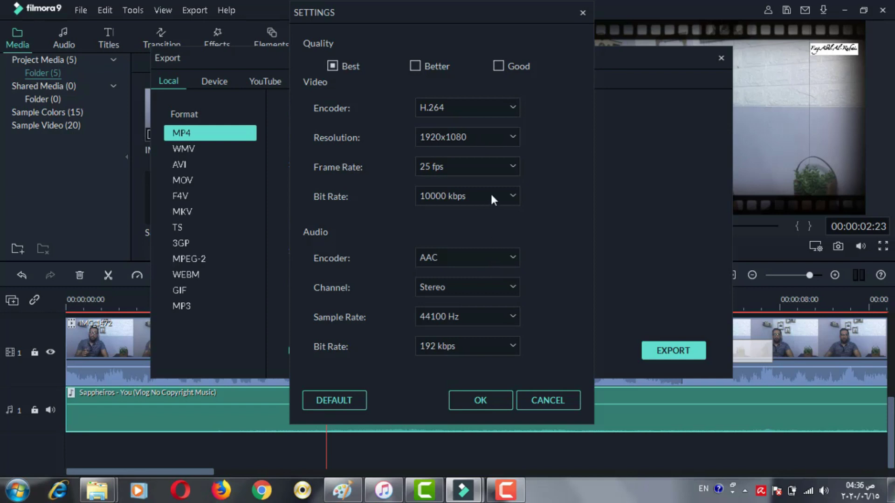
left_click(485, 402)
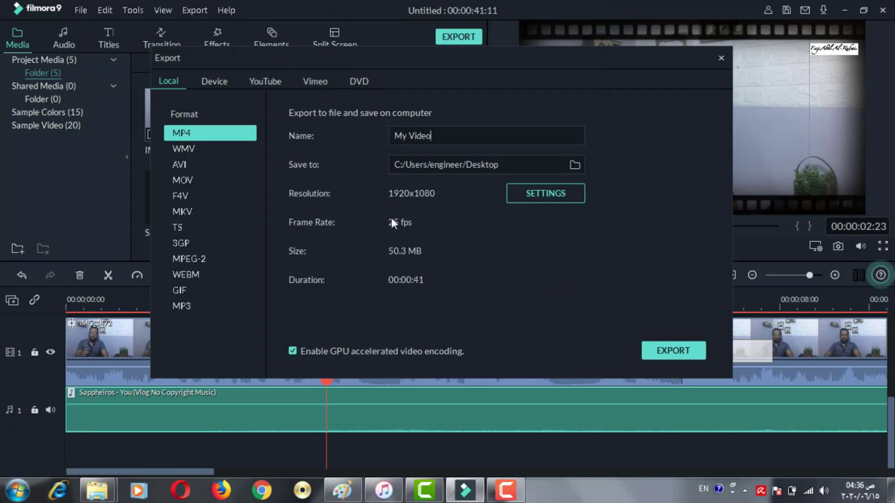
left_click_drag(431, 136, 339, 146)
key("BackSpace")
type("I")
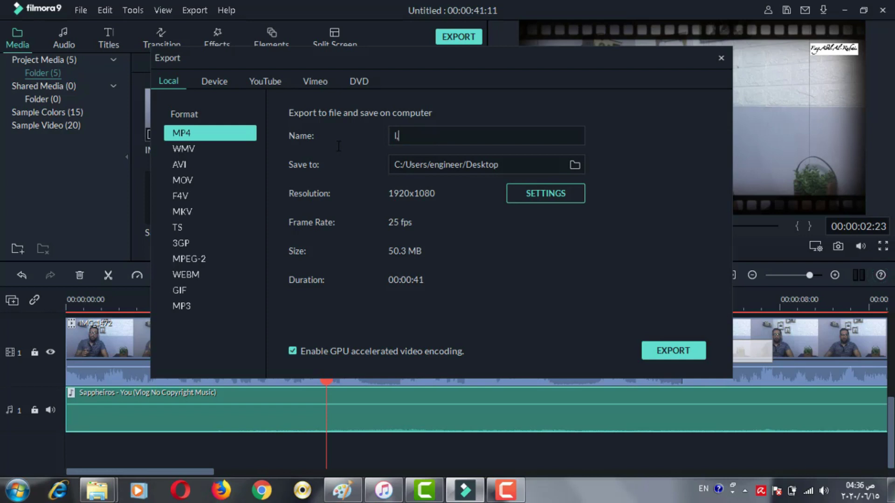
key("BackSpace")
type("td]d, jugl")
key("BackSpace")
key("BackSpace")
key("BackSpace")
key("BackSpace")
key("BackSpace")
key("BackSpace")
key("BackSpace")
key("BackSpace")
key("BackSpace")
key("BackSpace")
key("BackSpace")
Name the output file فيديو تعلم المونتاج and export it as MP4 to the Desktop.
key("alt+shift")
type("فيديو تعلم المونتاج")
left_click(678, 350)
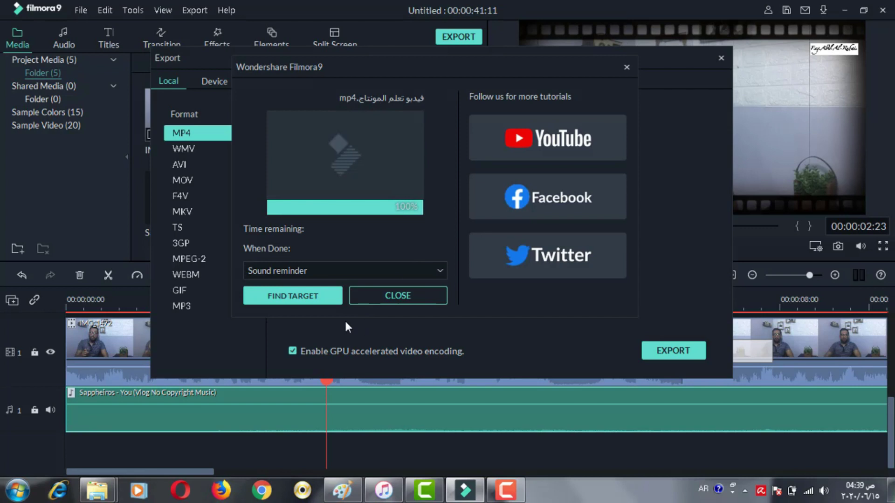
Locate the exported video فيديو تعلم المونتاج in its folder, cut it, and close the folder window and export dialog.
left_click(308, 295)
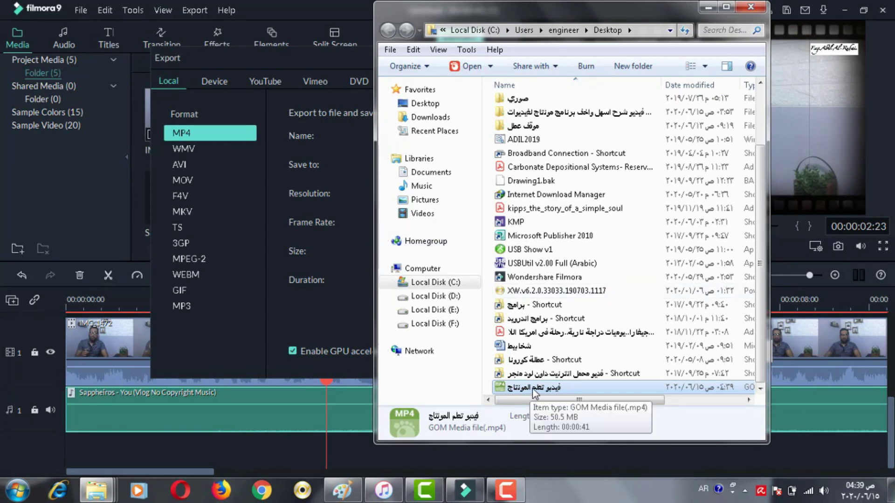
right_click(535, 394)
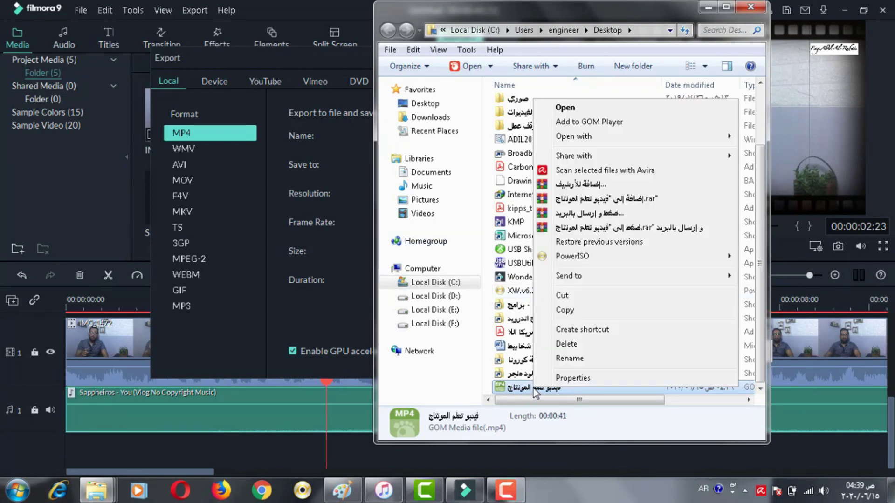
left_click(562, 296)
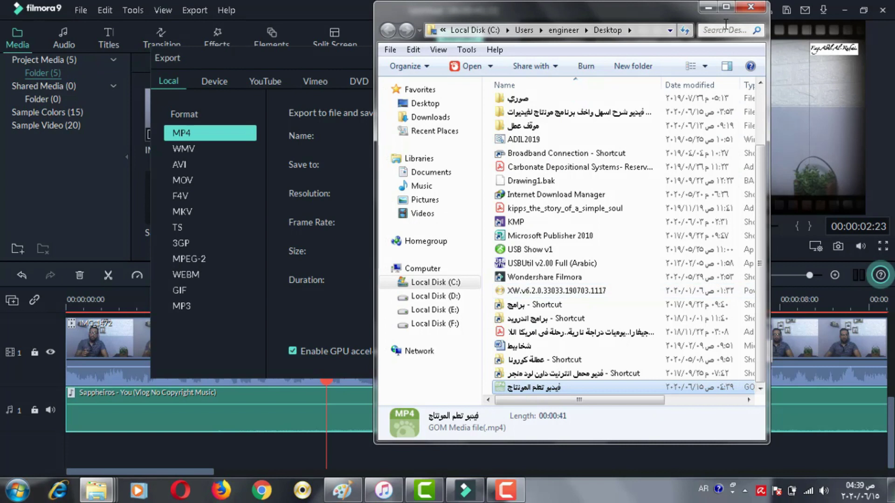
left_click(745, 10)
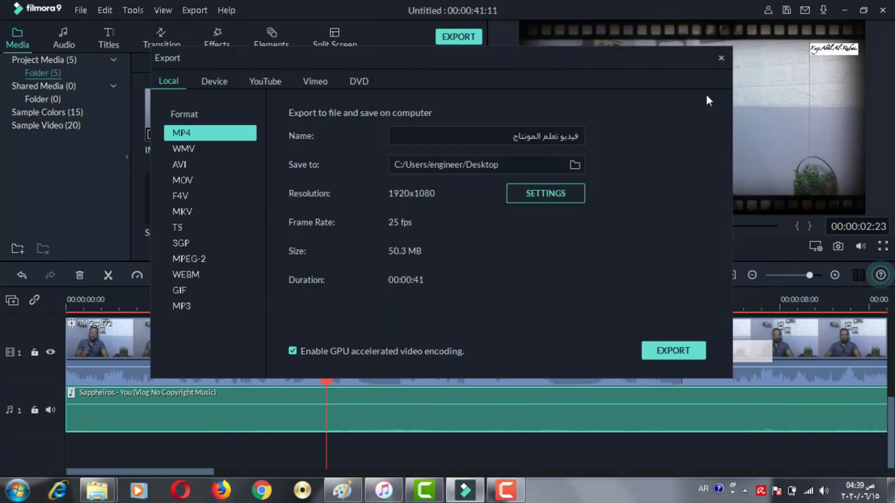
left_click(721, 58)
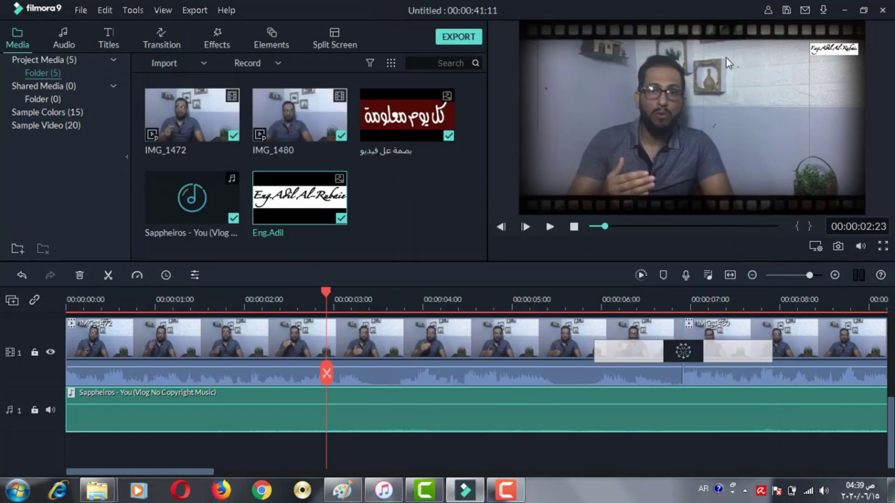
Switch to the Windows desktop, close the open folder window and create a new folder on the desktop.
left_click(844, 8)
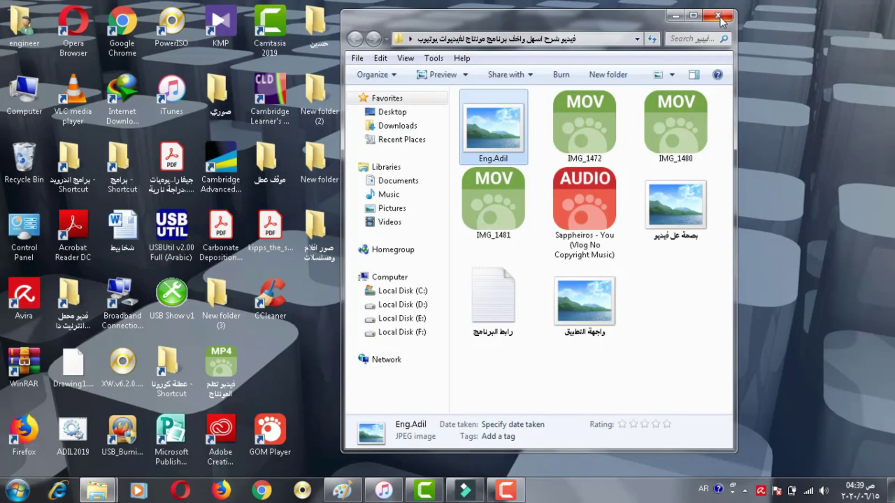
left_click(720, 18)
right_click(577, 97)
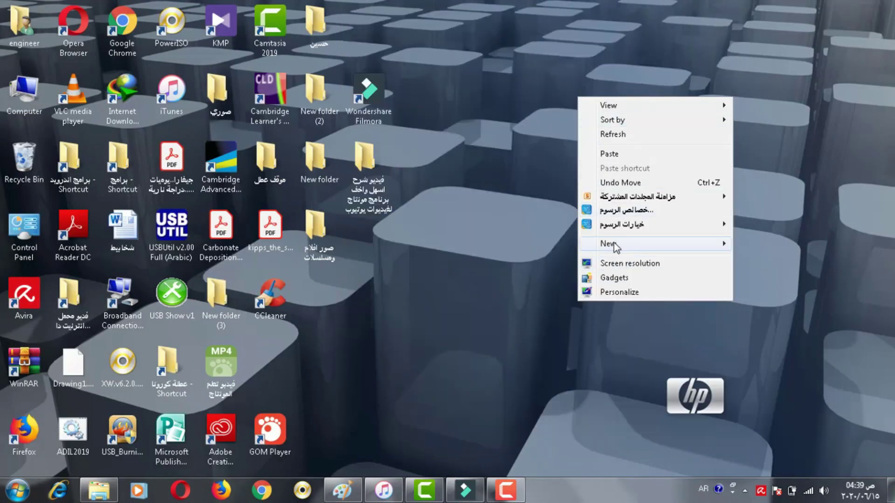
mouse_move(614, 246)
left_click(541, 243)
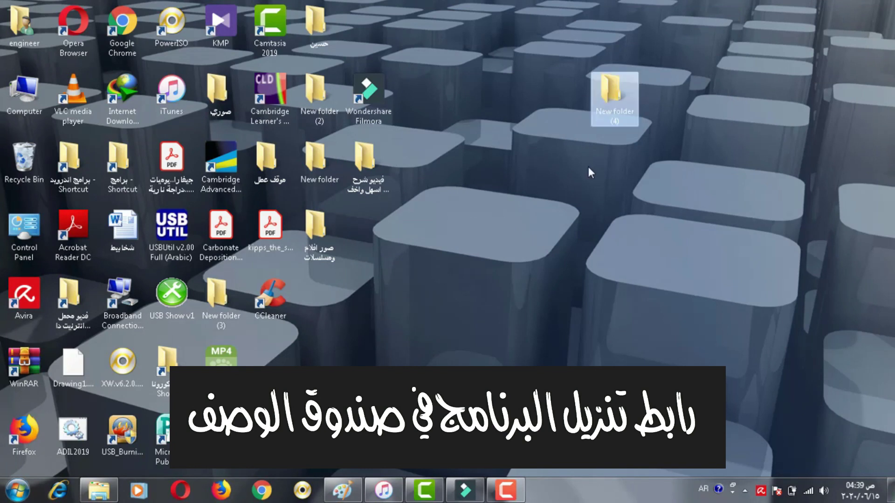
Paste the cut video into the new desktop folder and switch back to Filmora.
double_click(603, 104)
right_click(507, 150)
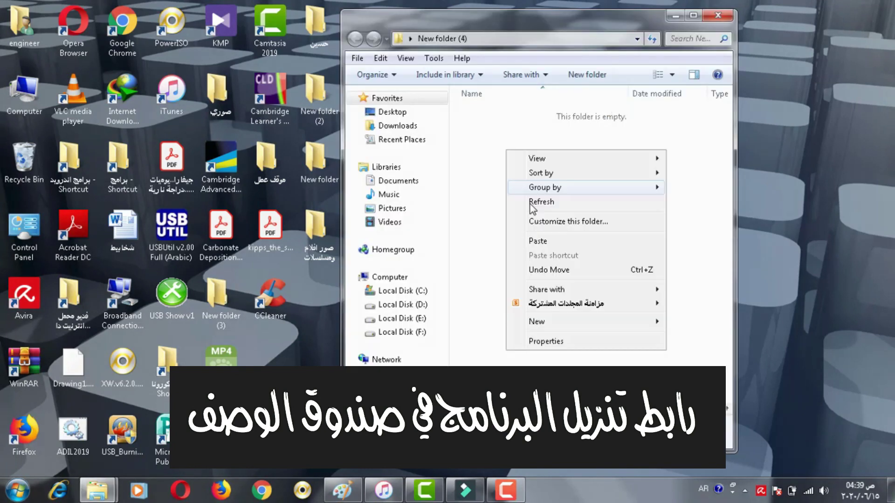
left_click(537, 243)
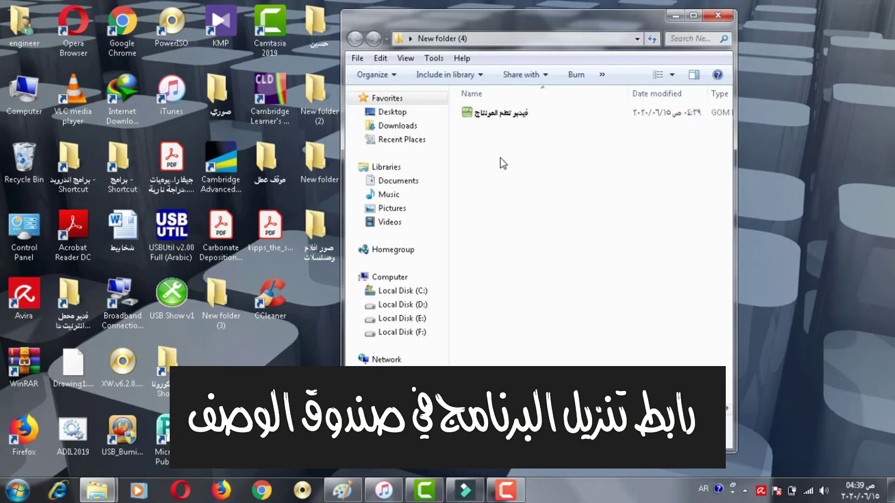
left_click(416, 495)
left_click(465, 491)
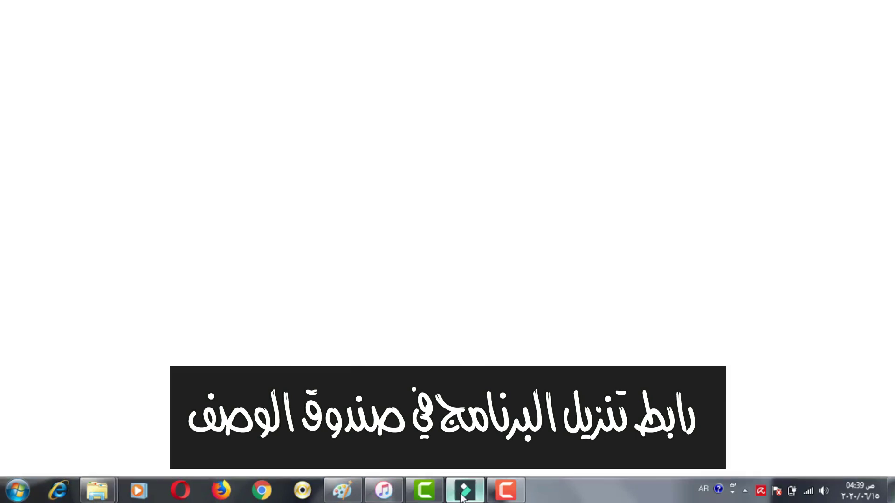